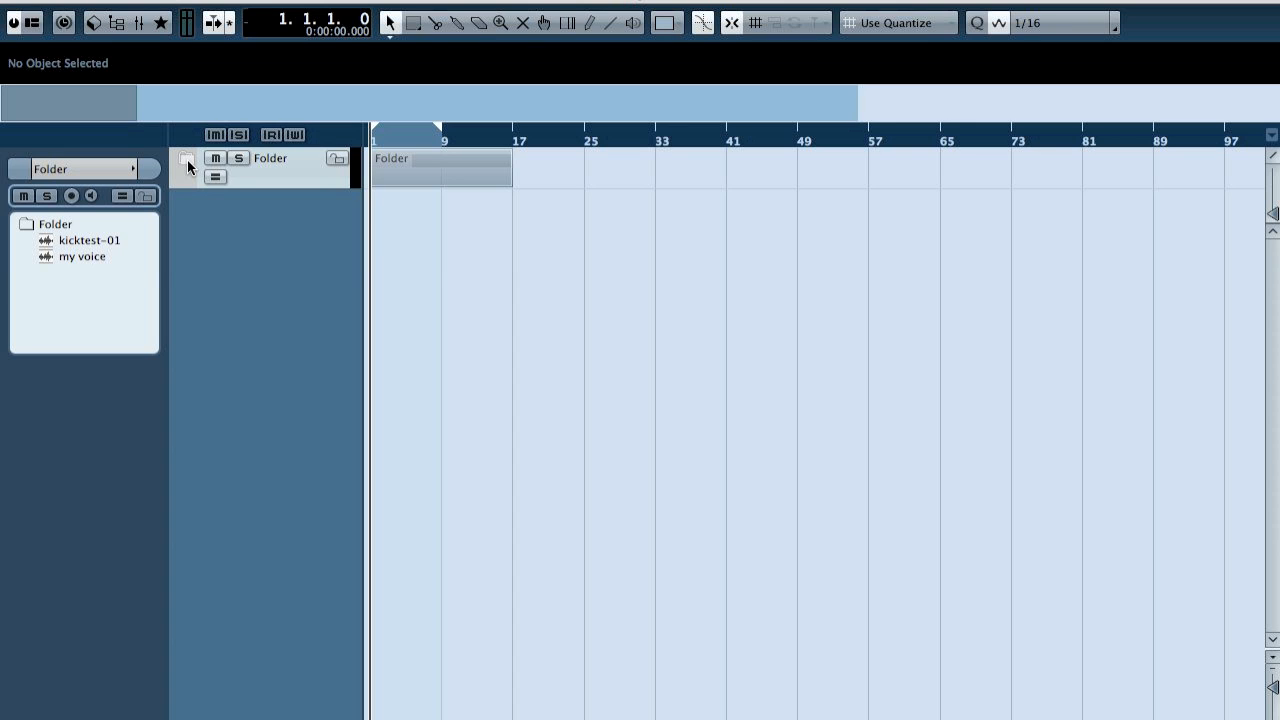
Expand the folder track, select the my voice track and check the settings of its RVox Mono insert.
{"action": "left_click", "coordinate": [188, 163]}
{"action": "left_click", "coordinate": [303, 243]}
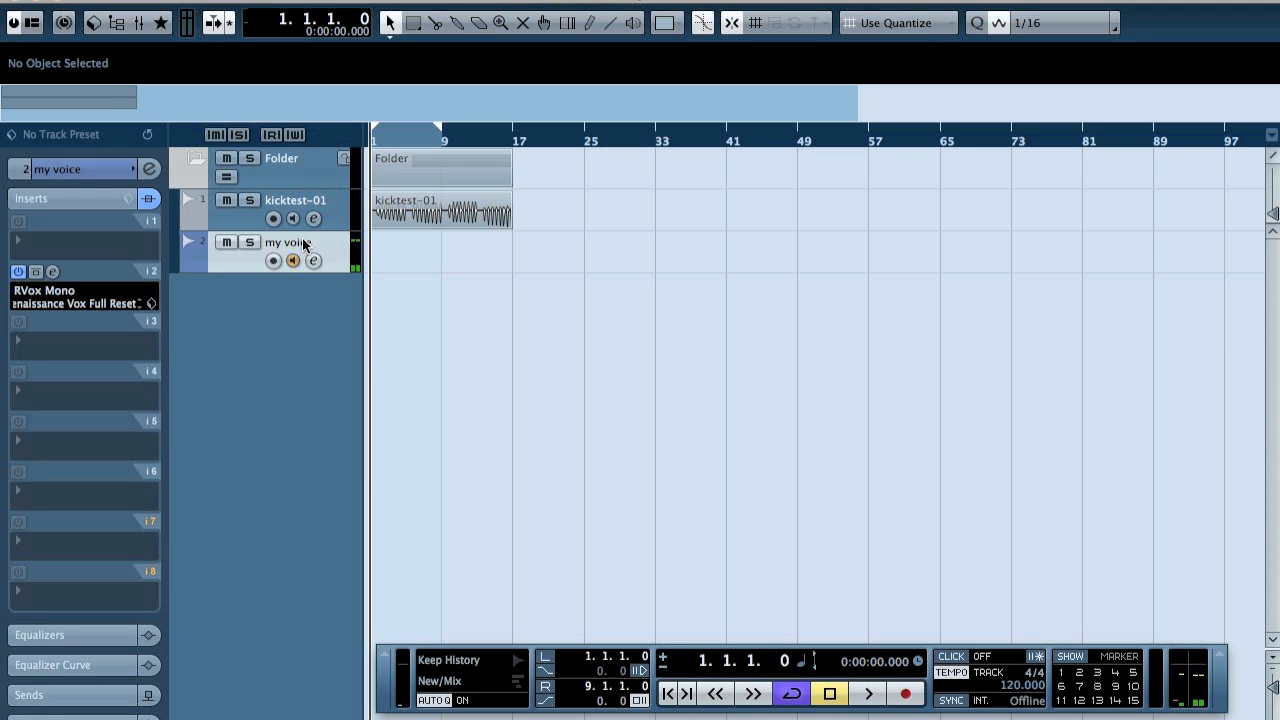
{"action": "left_click", "coordinate": [51, 272]}
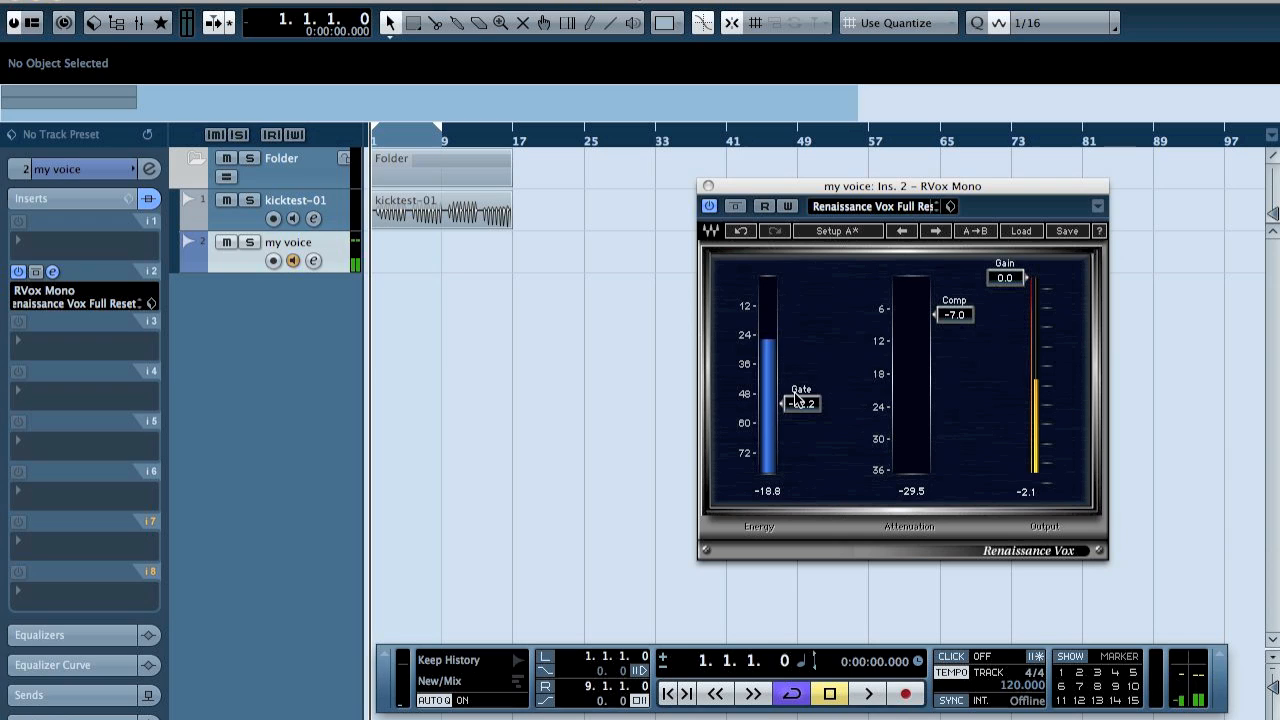
{"action": "left_click", "coordinate": [708, 188]}
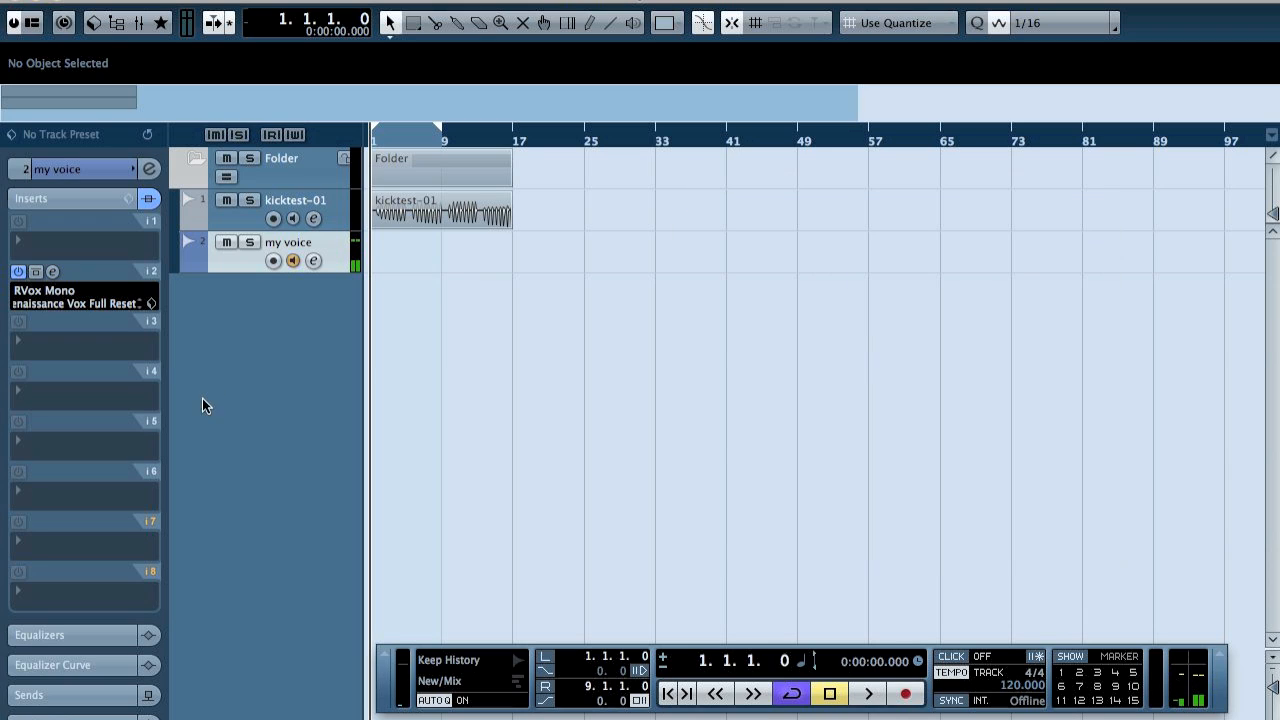
Add RCompressor Mono to insert slot 3 of the my voice track and place its window clear of the track list.
{"action": "left_click", "coordinate": [47, 347]}
{"action": "mouse_move", "coordinate": [174, 527]}
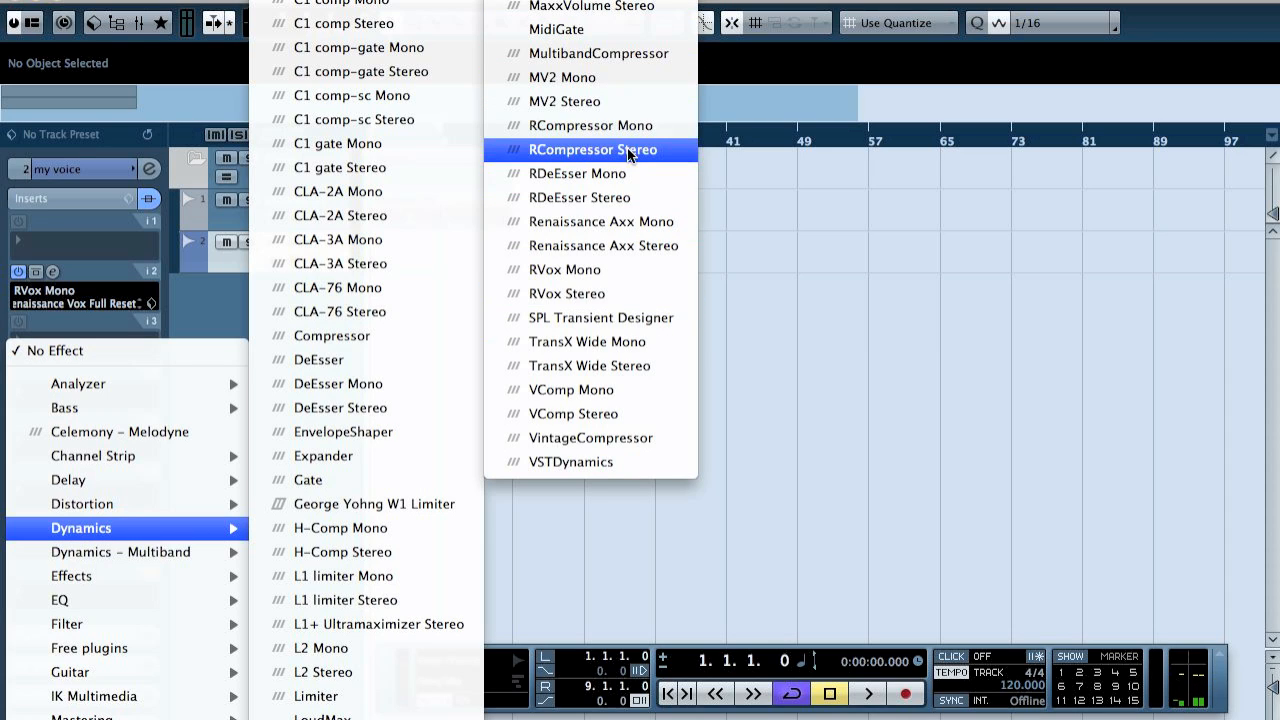
{"action": "left_click", "coordinate": [622, 131]}
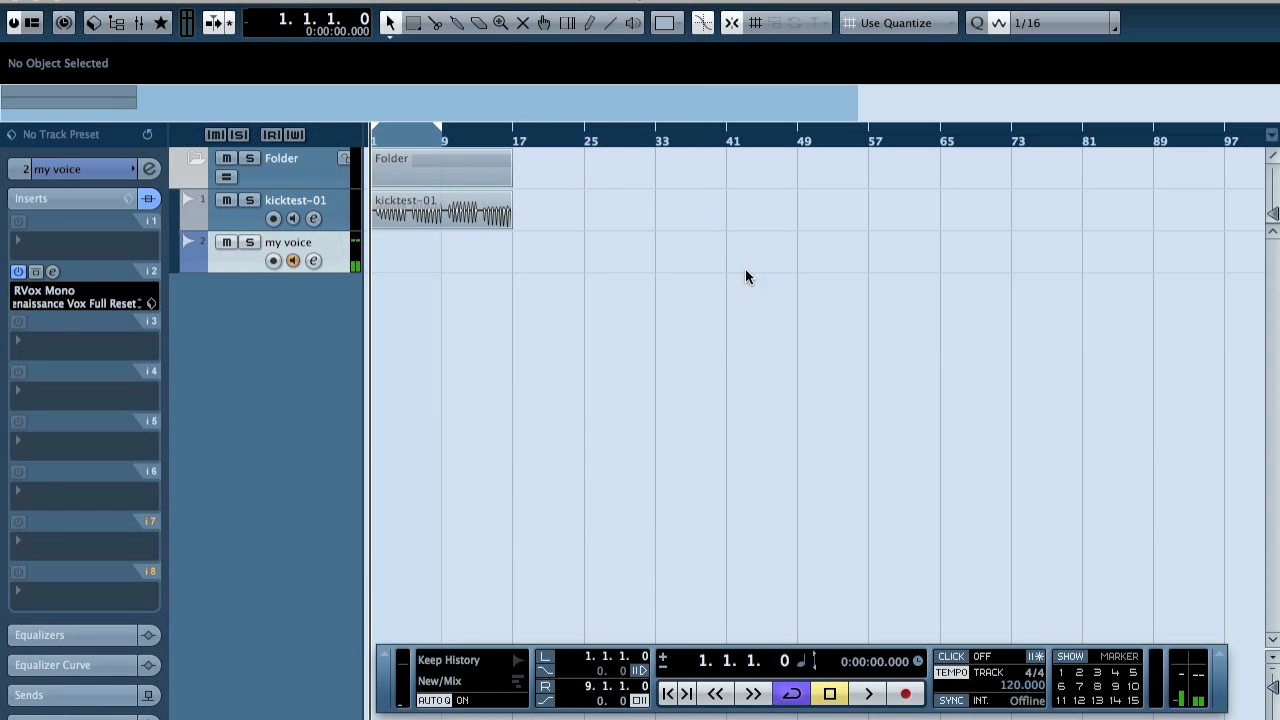
{"action": "left_click_drag", "start_coordinate": [583, 229], "coordinate": [790, 162]}
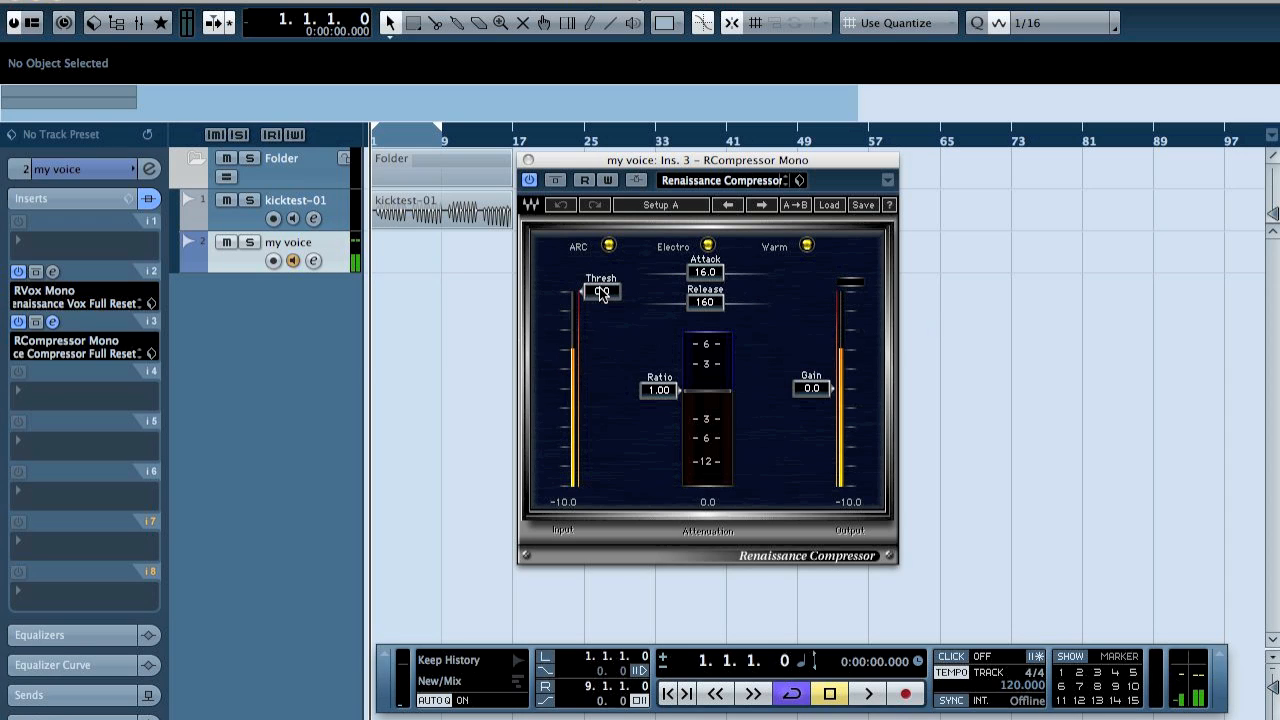
Set the compressor's ratio to 3.01 and its threshold to -12.0.
{"action": "left_click_drag", "start_coordinate": [601, 290], "coordinate": [601, 303]}
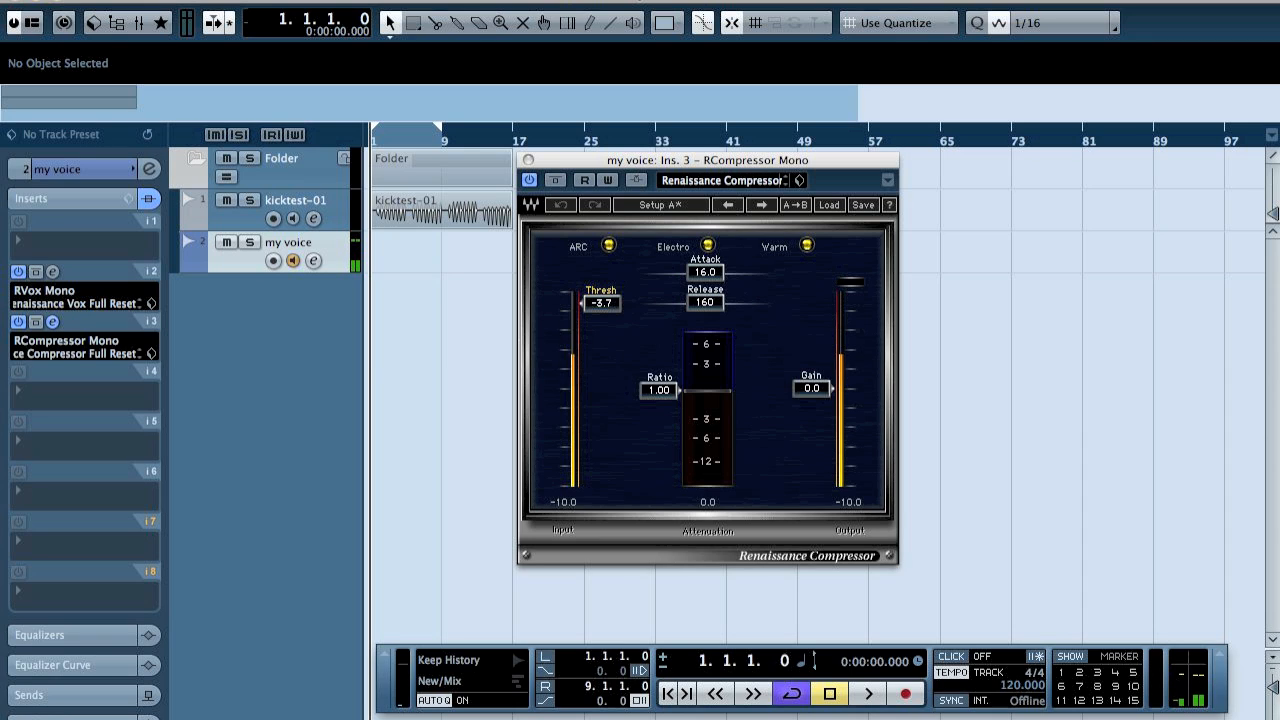
{"action": "left_click_drag", "start_coordinate": [601, 303], "coordinate": [601, 291]}
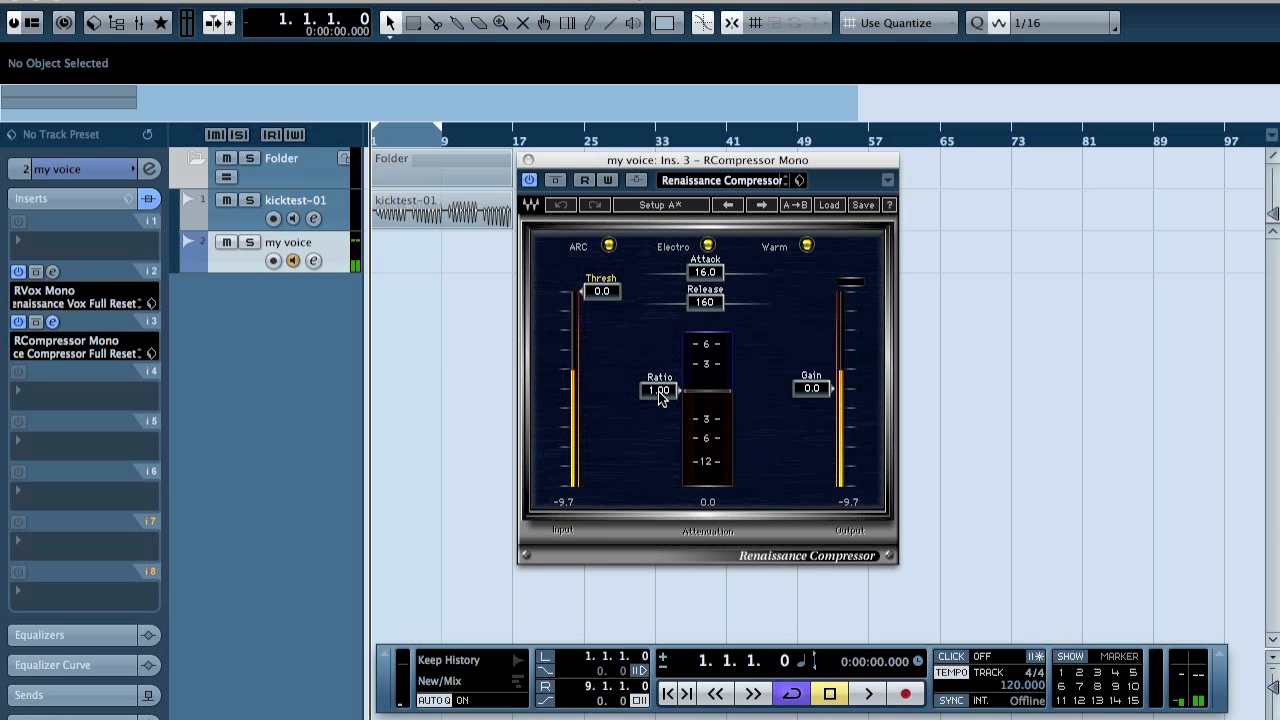
{"action": "left_click_drag", "start_coordinate": [658, 391], "coordinate": [658, 418]}
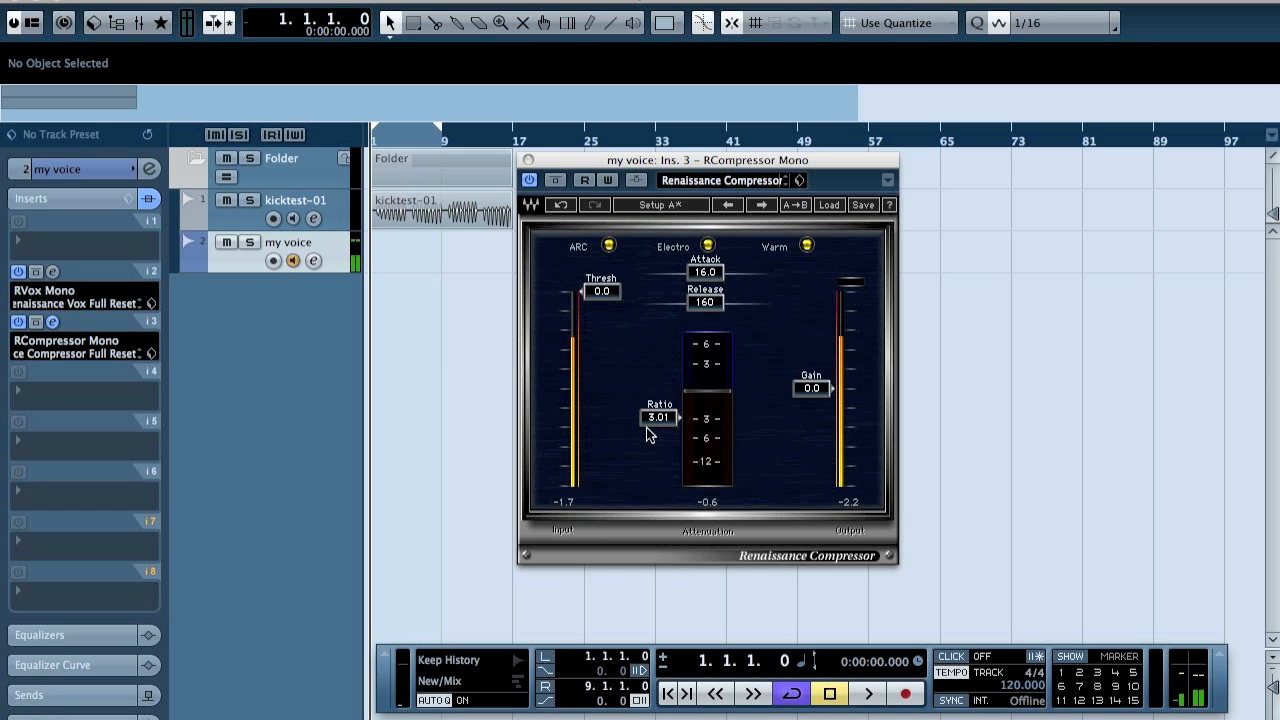
{"action": "left_click", "coordinate": [601, 289]}
{"action": "left_click_drag", "start_coordinate": [601, 289], "coordinate": [603, 335]}
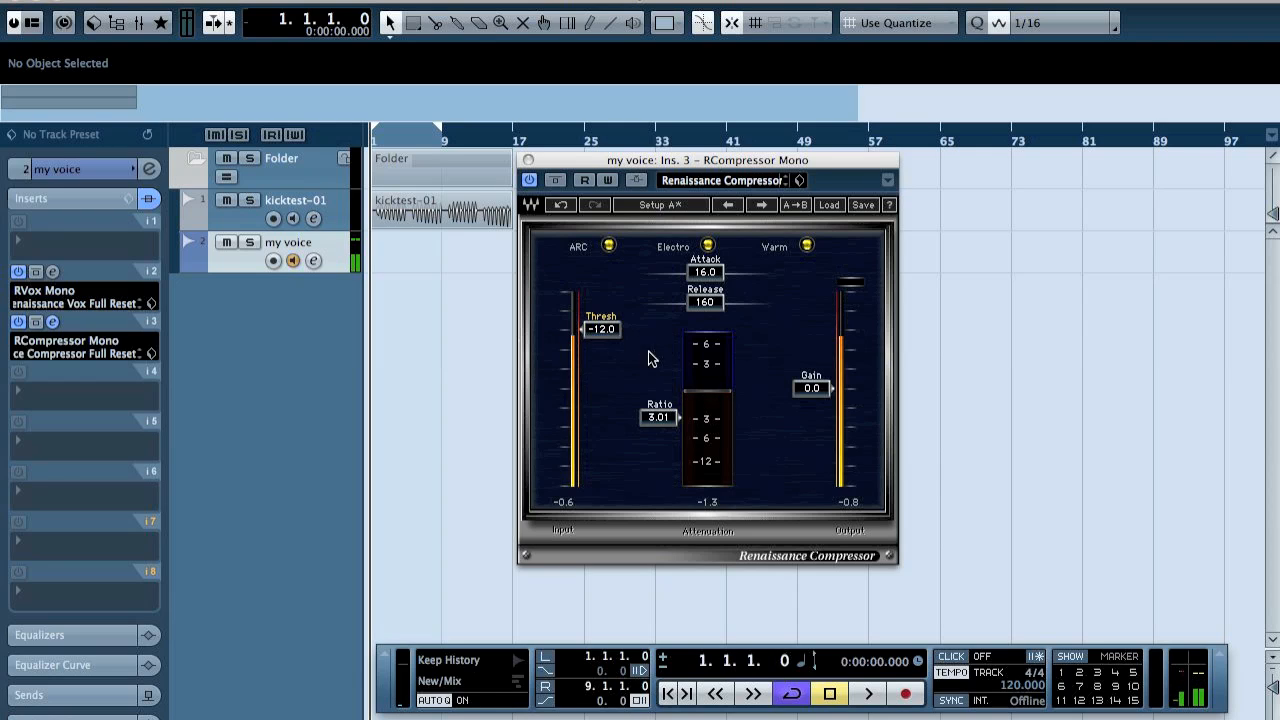
Lower the compressor's threshold to -18.0 and compare the voice with the compressor bypassed and active.
{"action": "left_click", "coordinate": [570, 508]}
{"action": "left_click_drag", "start_coordinate": [569, 350], "coordinate": [569, 370]}
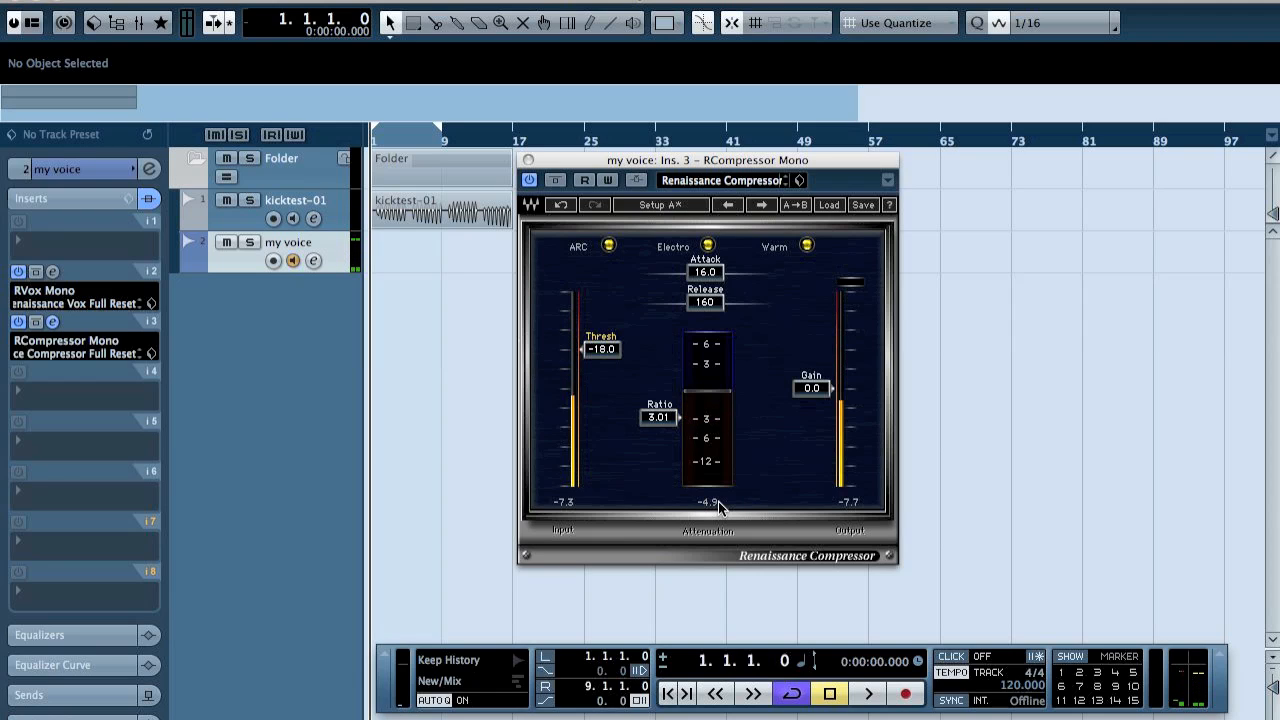
{"action": "left_click", "coordinate": [557, 181]}
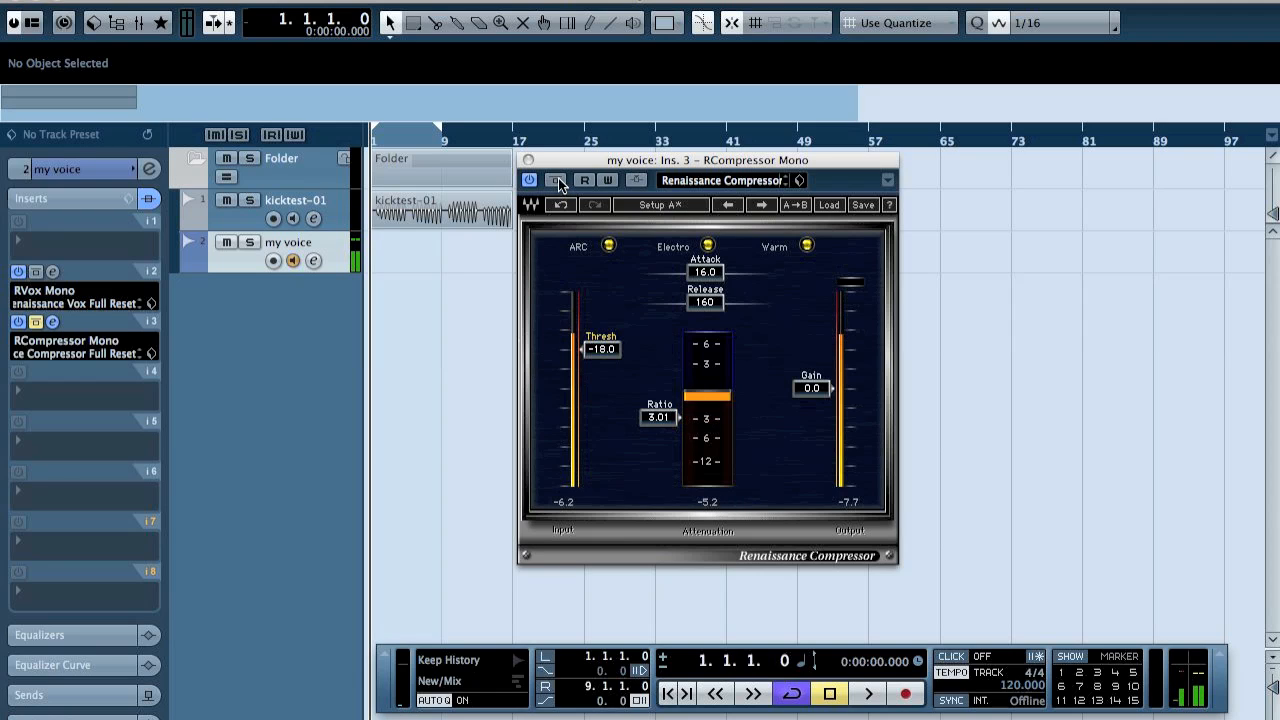
{"action": "left_click", "coordinate": [557, 181]}
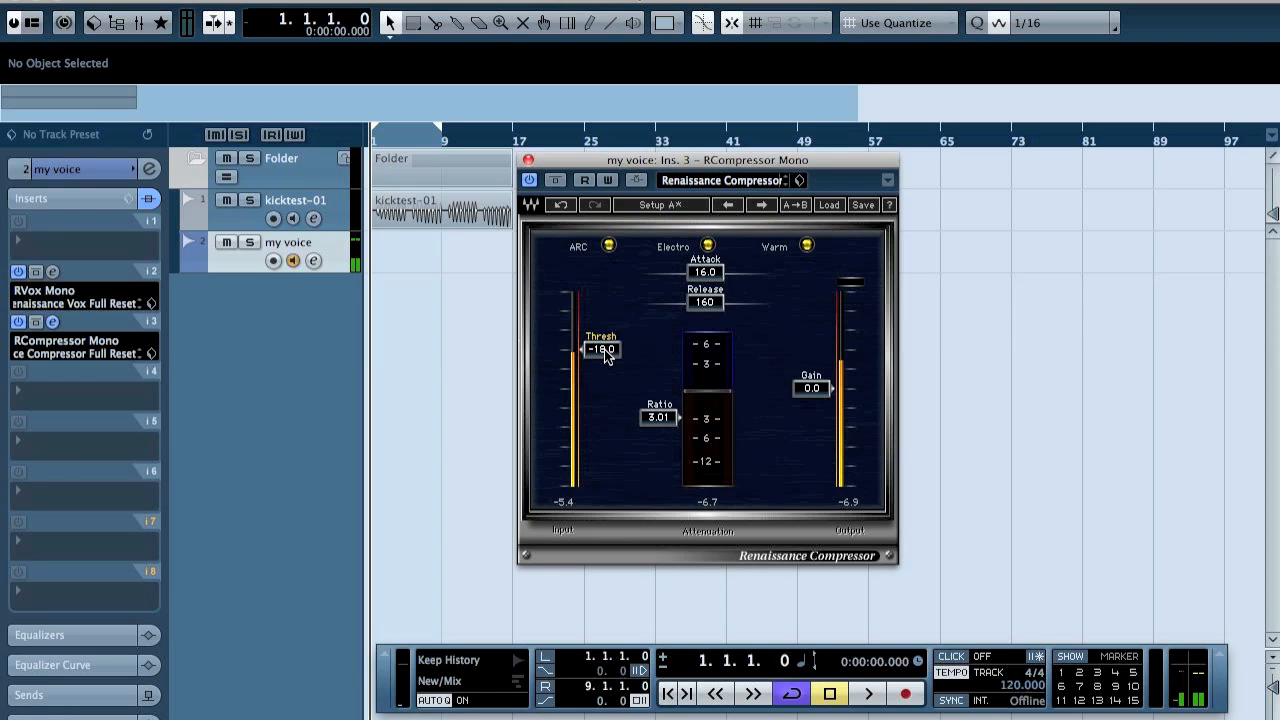
Set the compressor to threshold -30.0, attack 0.50, release 5.00 and gain 18.0.
{"action": "left_click_drag", "start_coordinate": [604, 349], "coordinate": [602, 387]}
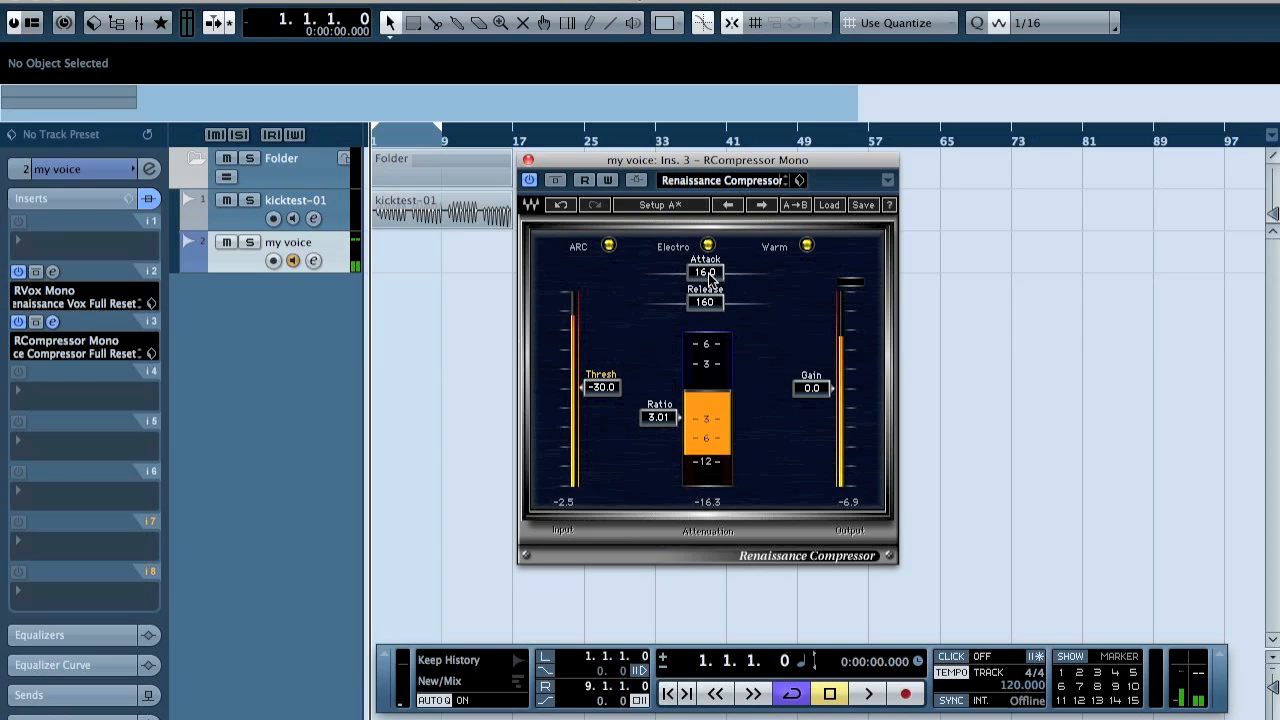
{"action": "left_click_drag", "start_coordinate": [705, 272], "coordinate": [666, 306]}
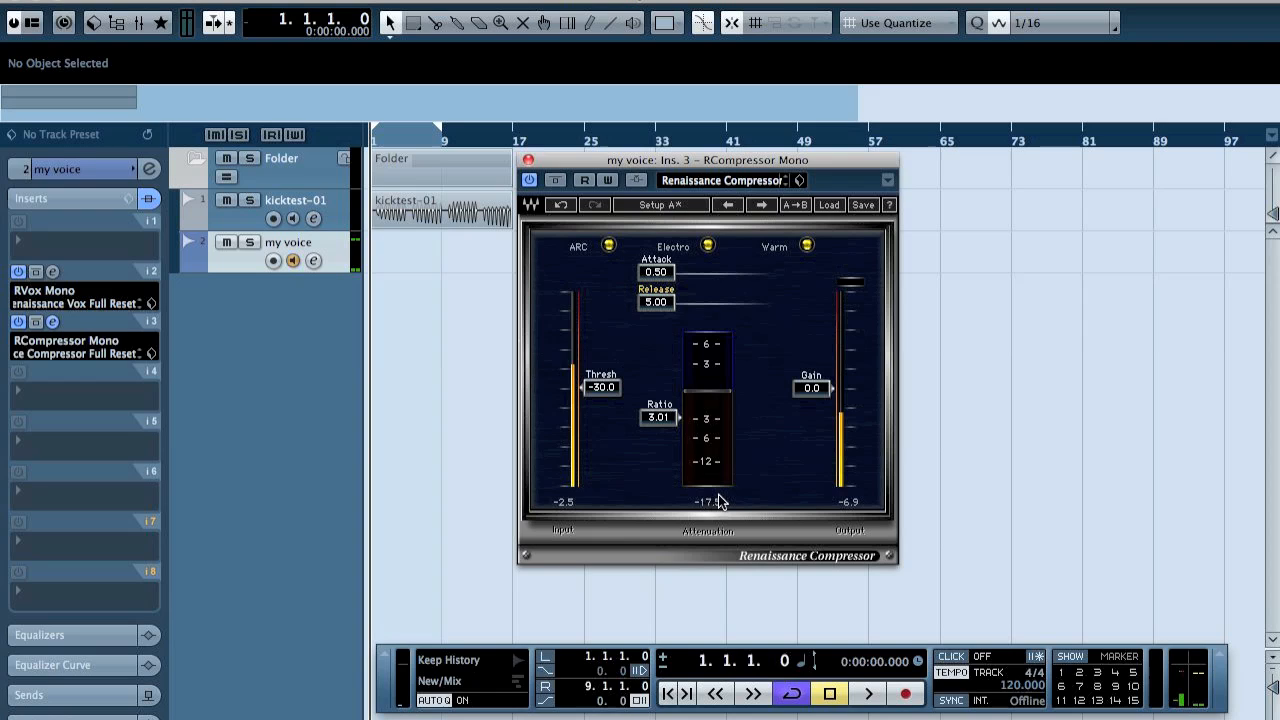
{"action": "left_click", "coordinate": [813, 388]}
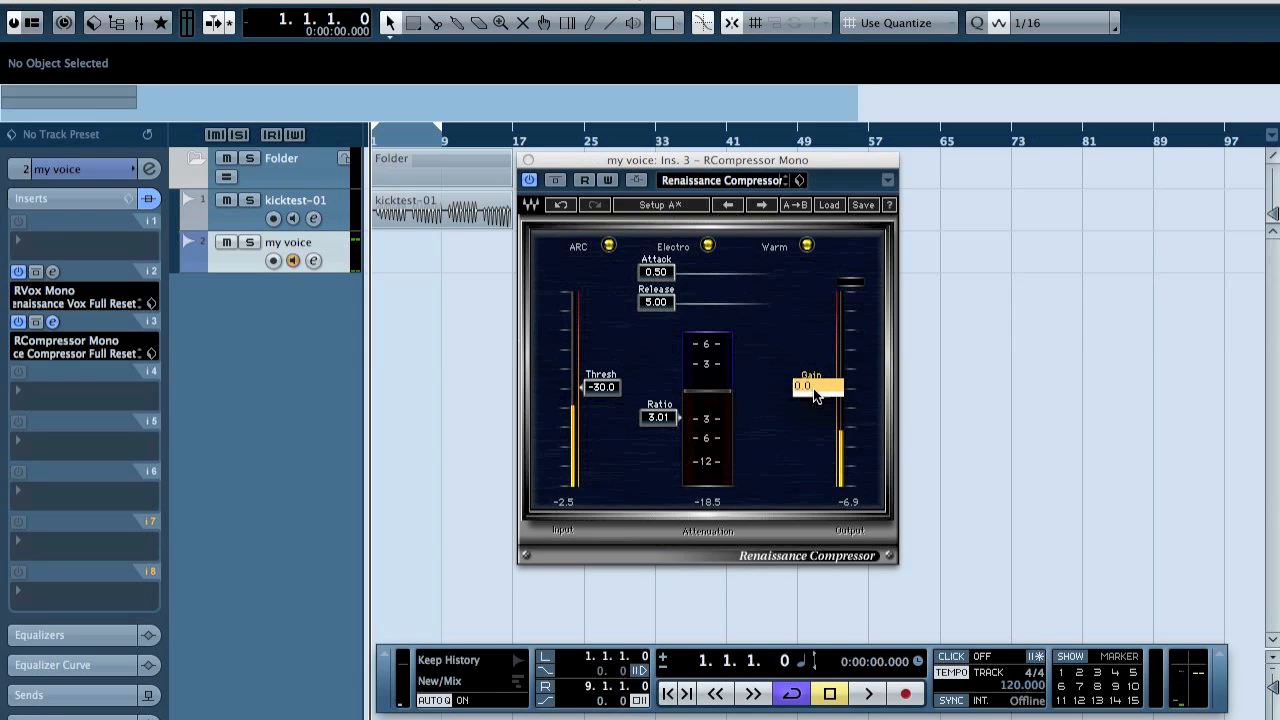
{"action": "type", "text": "18"}
{"action": "key", "text": "Return"}
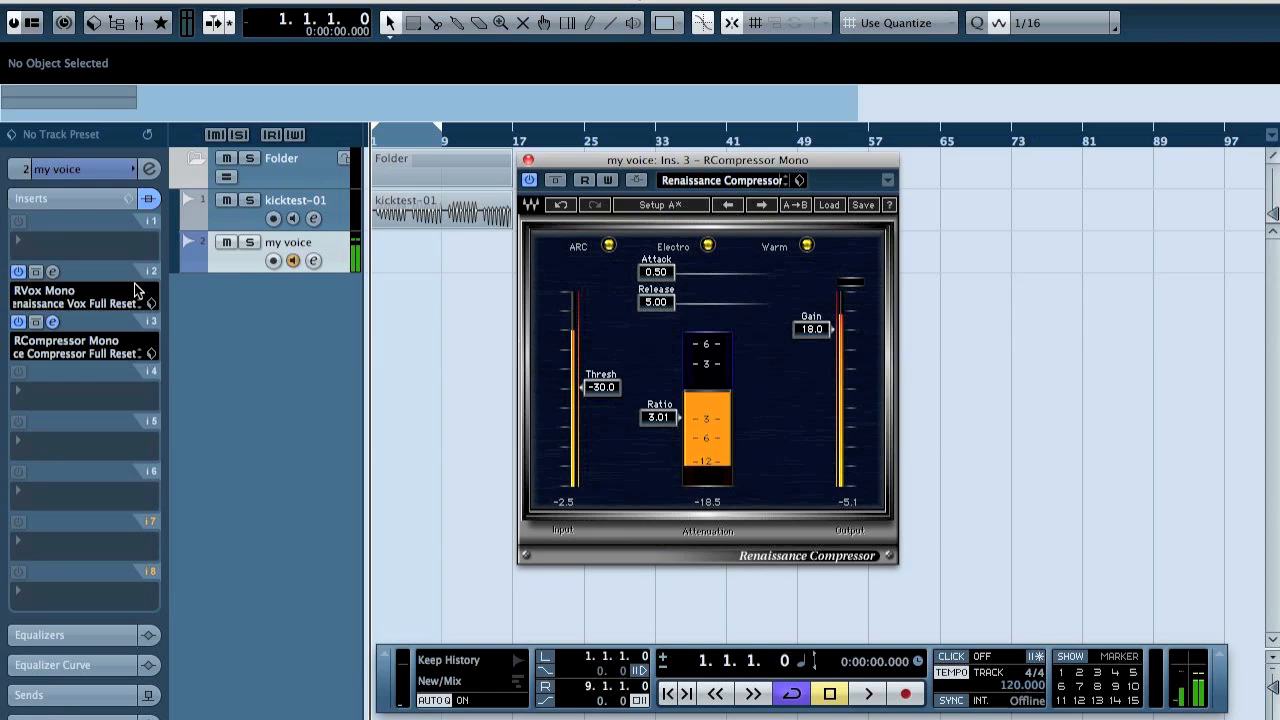
Compare the heavily compressed voice with the RVox Mono insert bypassed and active.
{"action": "left_click", "coordinate": [36, 272]}
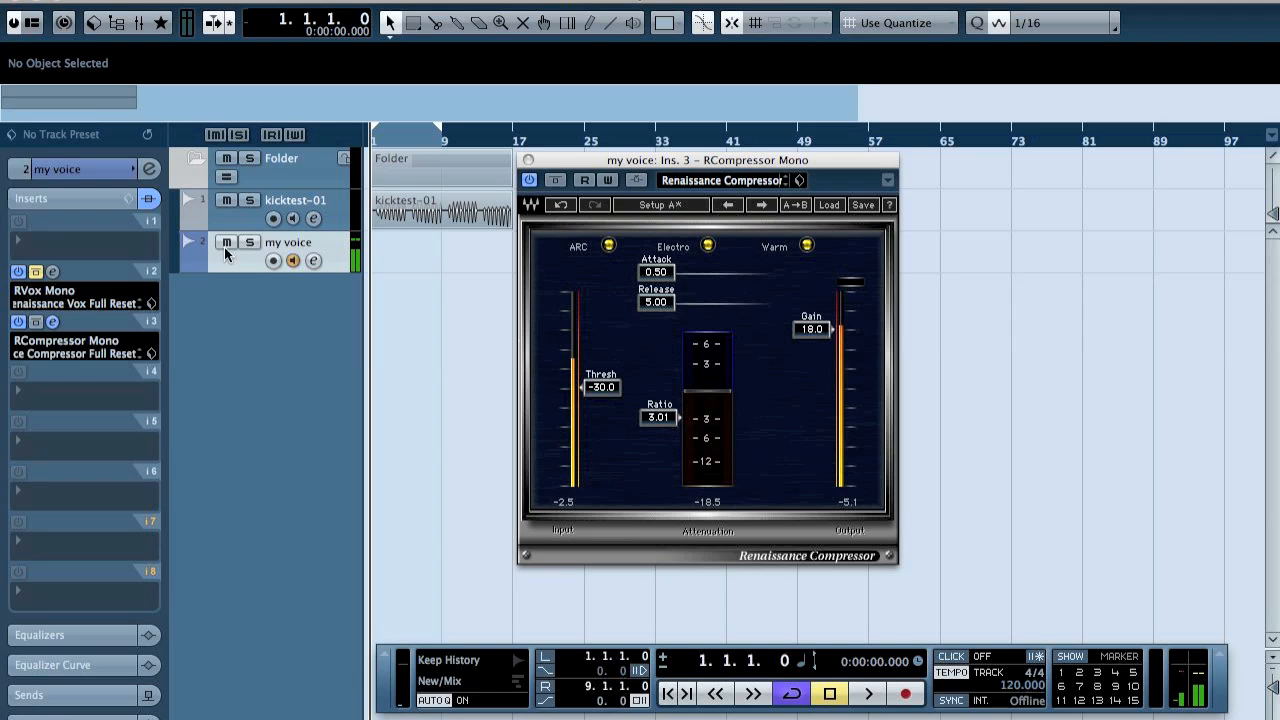
{"action": "left_click", "coordinate": [36, 272]}
Reset the compressor's gain to 0.0 and raise its threshold to -12.0.
{"action": "left_click", "coordinate": [812, 330]}
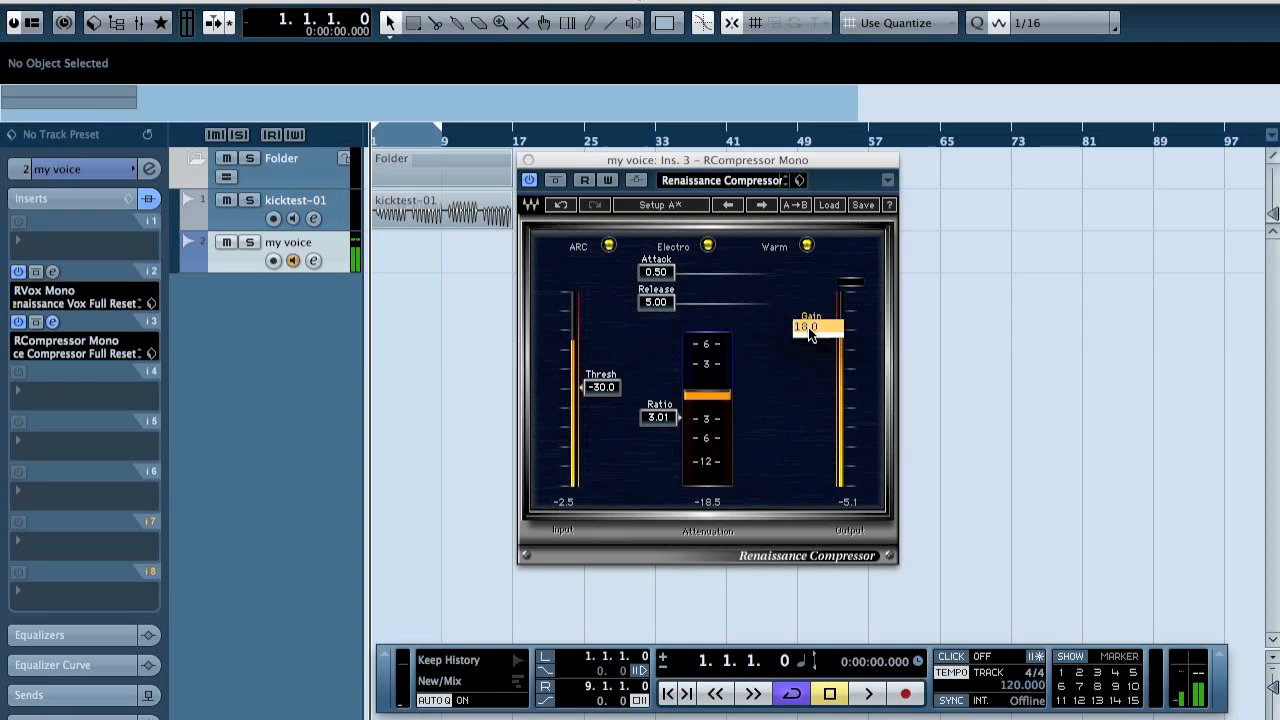
{"action": "type", "text": "0"}
{"action": "key", "text": "Return"}
{"action": "double_click", "coordinate": [602, 388]}
{"action": "type", "text": "-12"}
{"action": "key", "text": "Return"}
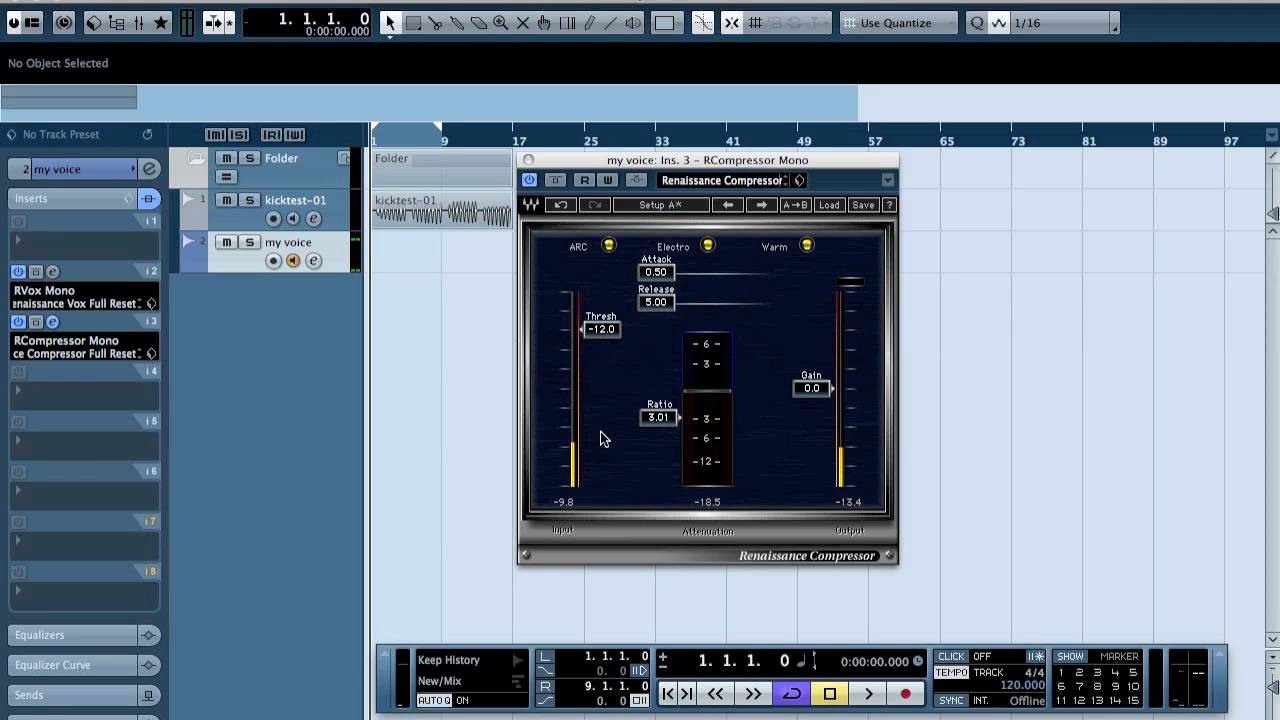
Lower the compressor's threshold to -20.0 and compare the output level with the compressor bypassed and active.
{"action": "left_click_drag", "start_coordinate": [597, 337], "coordinate": [600, 352]}
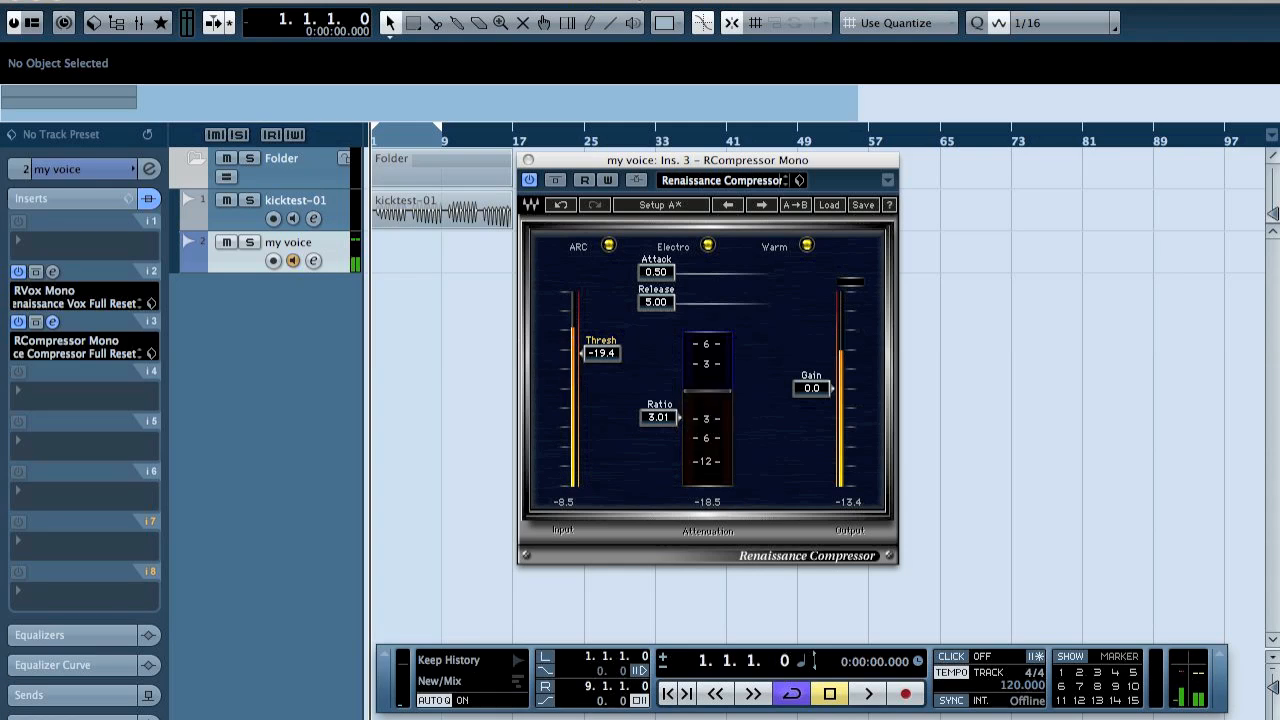
{"action": "left_click_drag", "start_coordinate": [600, 352], "coordinate": [600, 354]}
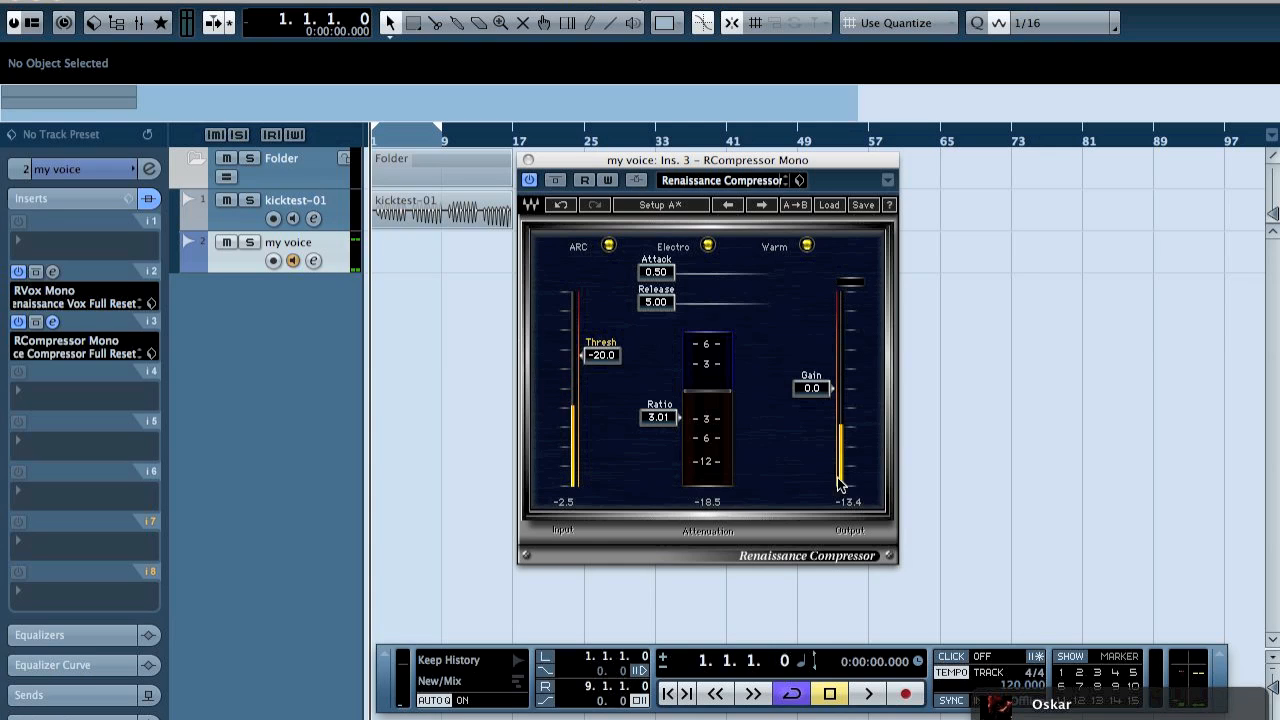
{"action": "left_click", "coordinate": [556, 180]}
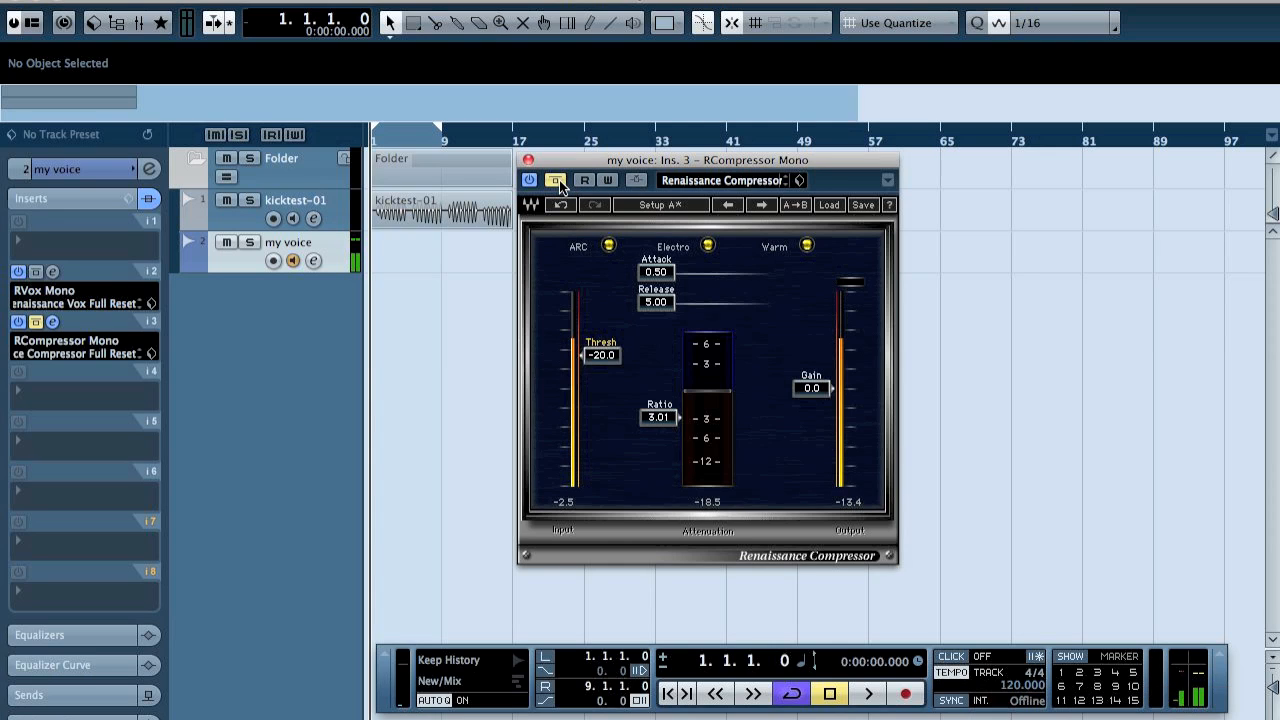
{"action": "left_click", "coordinate": [557, 181]}
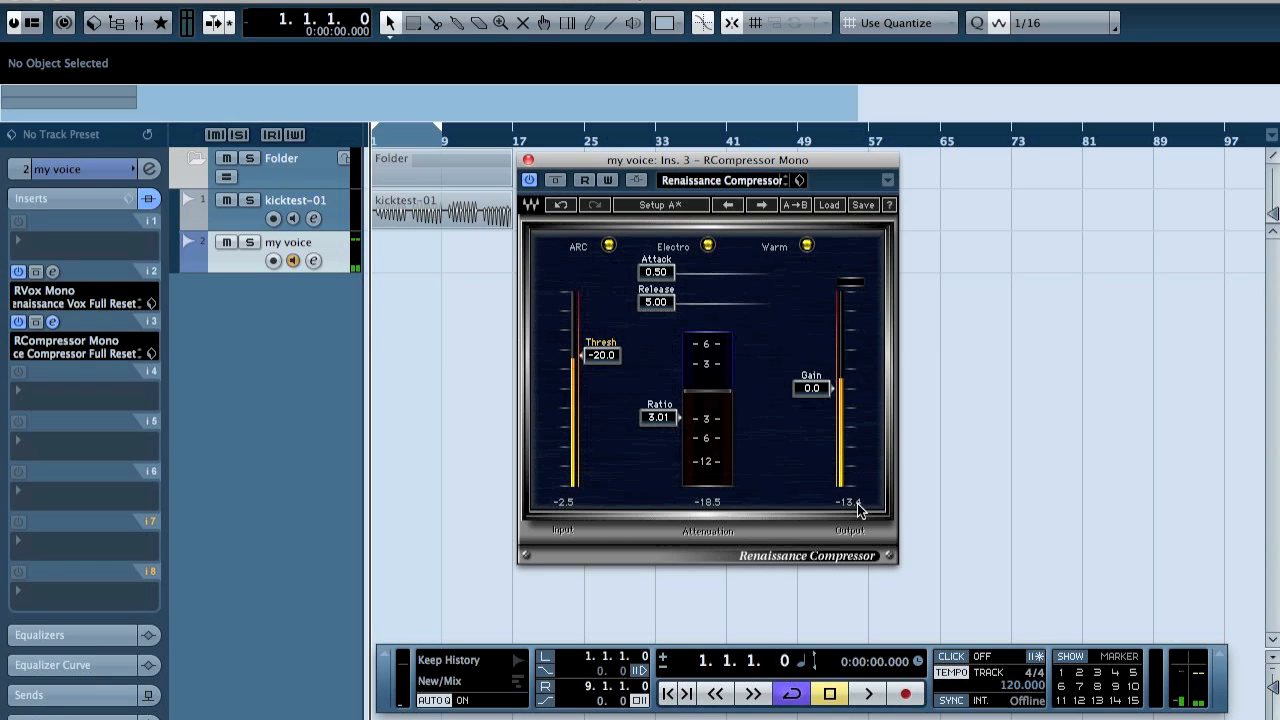
{"action": "left_click", "coordinate": [557, 181]}
{"action": "left_click", "coordinate": [557, 181]}
Set the compressor's make-up gain to 8.0 and compare the voice with the compressor bypassed and active.
{"action": "left_click", "coordinate": [813, 387]}
{"action": "type", "text": "8"}
{"action": "key", "text": "Return"}
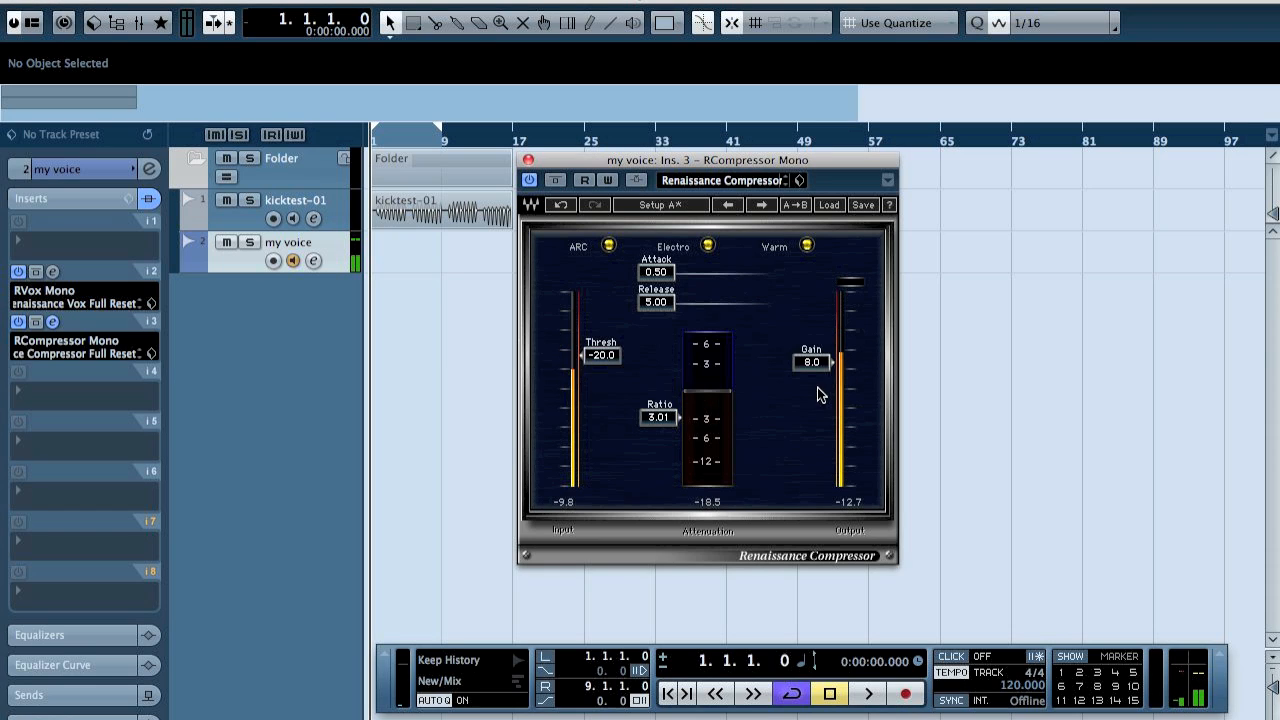
{"action": "left_click", "coordinate": [557, 182]}
{"action": "left_click", "coordinate": [556, 180]}
Set the compressor's release to 150, its attack to 1.33 and its threshold to -21.1.
{"action": "left_click", "coordinate": [655, 305]}
{"action": "left_click_drag", "start_coordinate": [655, 305], "coordinate": [704, 305]}
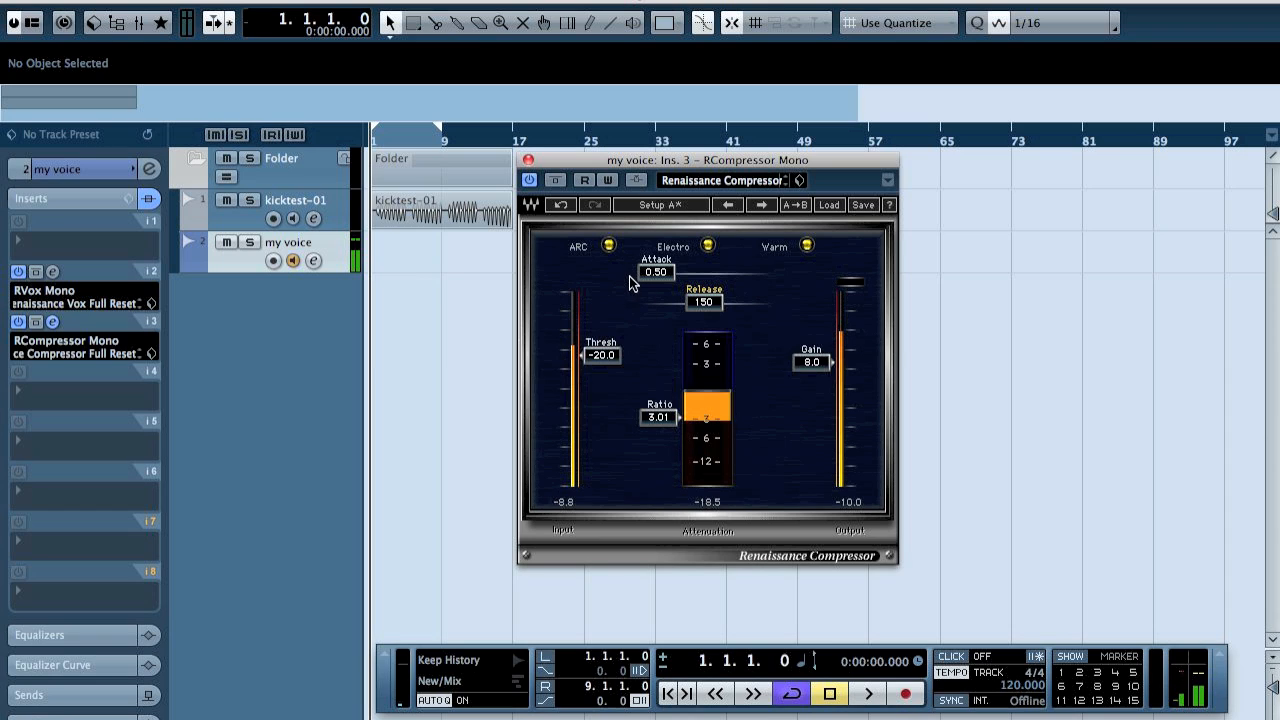
{"action": "left_click_drag", "start_coordinate": [658, 272], "coordinate": [658, 250]}
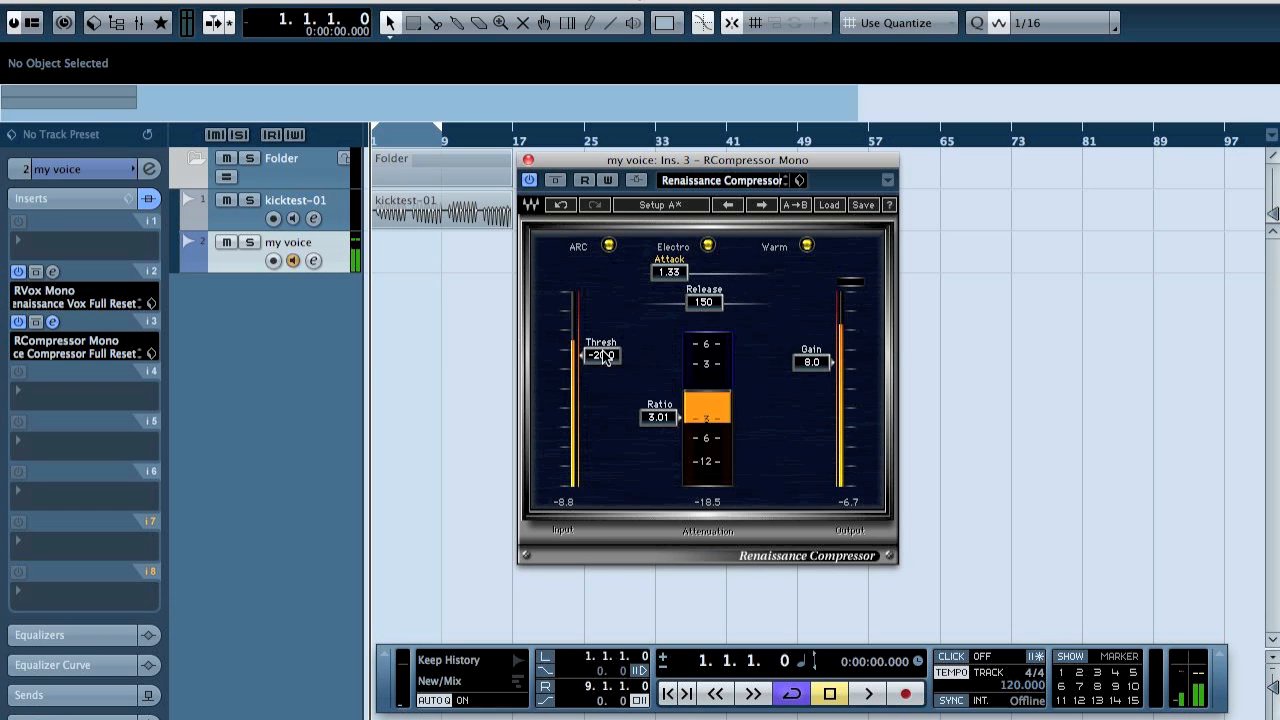
{"action": "mouse_move", "coordinate": [603, 358]}
{"action": "left_mouse_down"}
{"action": "mouse_move", "coordinate": [601, 292]}
{"action": "mouse_move", "coordinate": [601, 359]}
{"action": "left_mouse_up"}
Try a compressor ratio of 0.85 and return the ratio to 3.01.
{"action": "left_click_drag", "start_coordinate": [657, 417], "coordinate": [657, 377]}
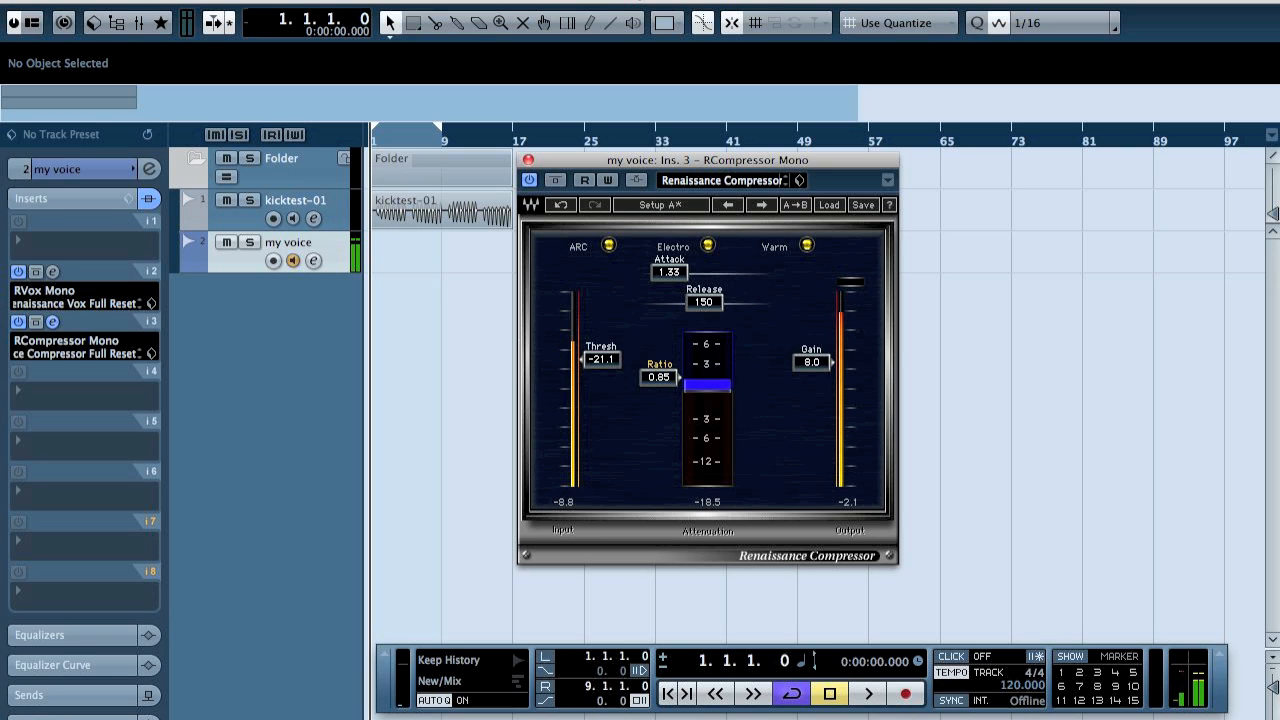
{"action": "left_click_drag", "start_coordinate": [659, 377], "coordinate": [656, 417]}
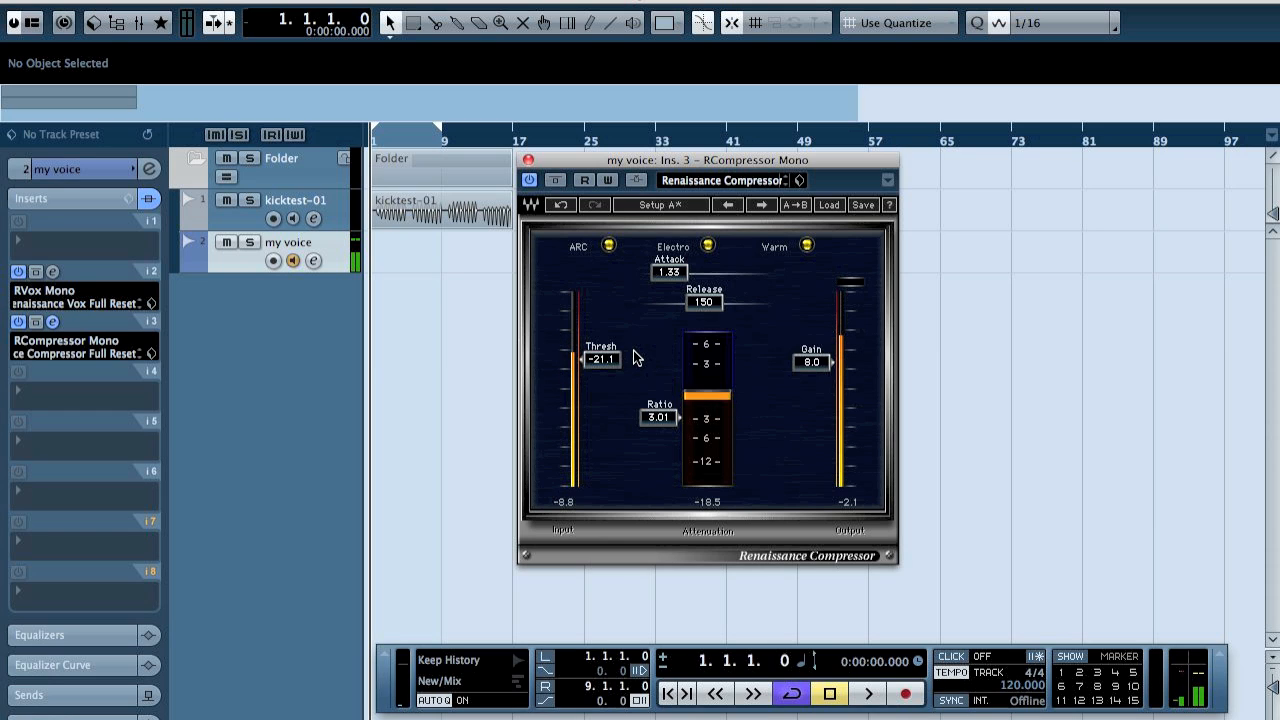
Set the loop range from 1.2.4.0 to 4.4.4.0 and audition the kick recording from the project start.
{"action": "left_click_drag", "start_coordinate": [388, 135], "coordinate": [391, 178]}
{"action": "left_click_drag", "start_coordinate": [449, 143], "coordinate": [455, 138]}
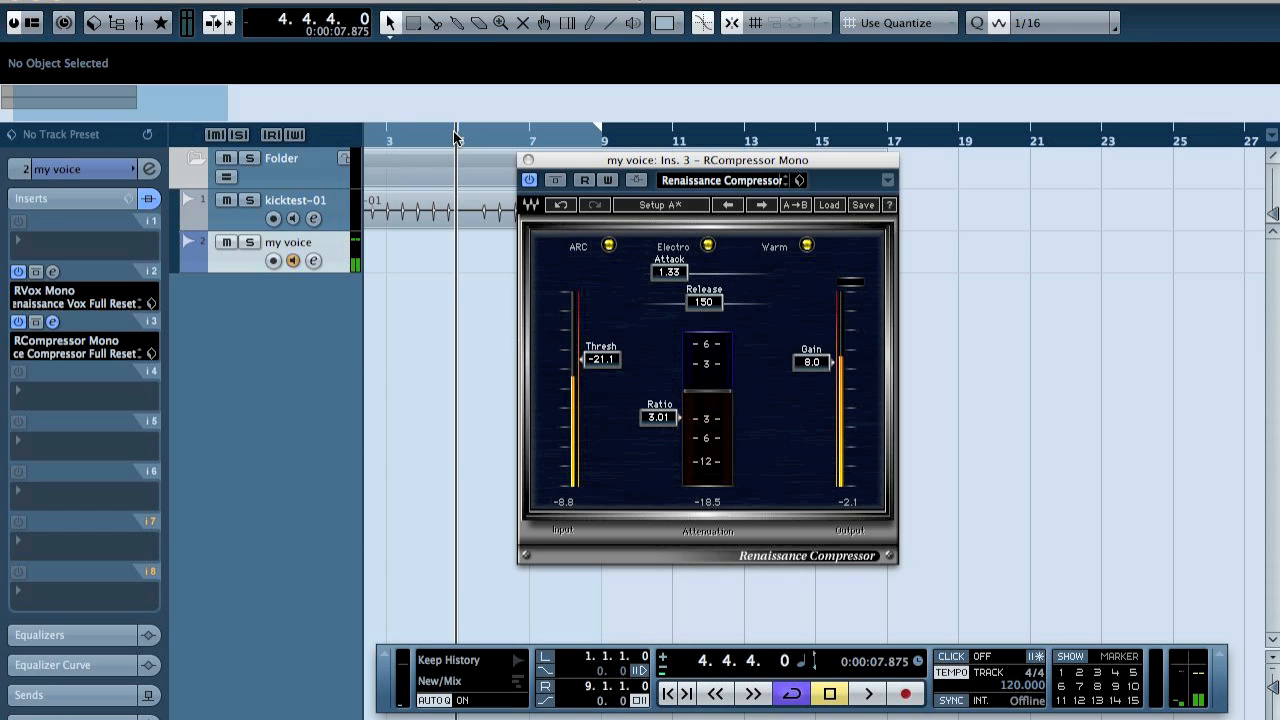
{"action": "key", "text": "Home"}
{"action": "key", "text": "space"}
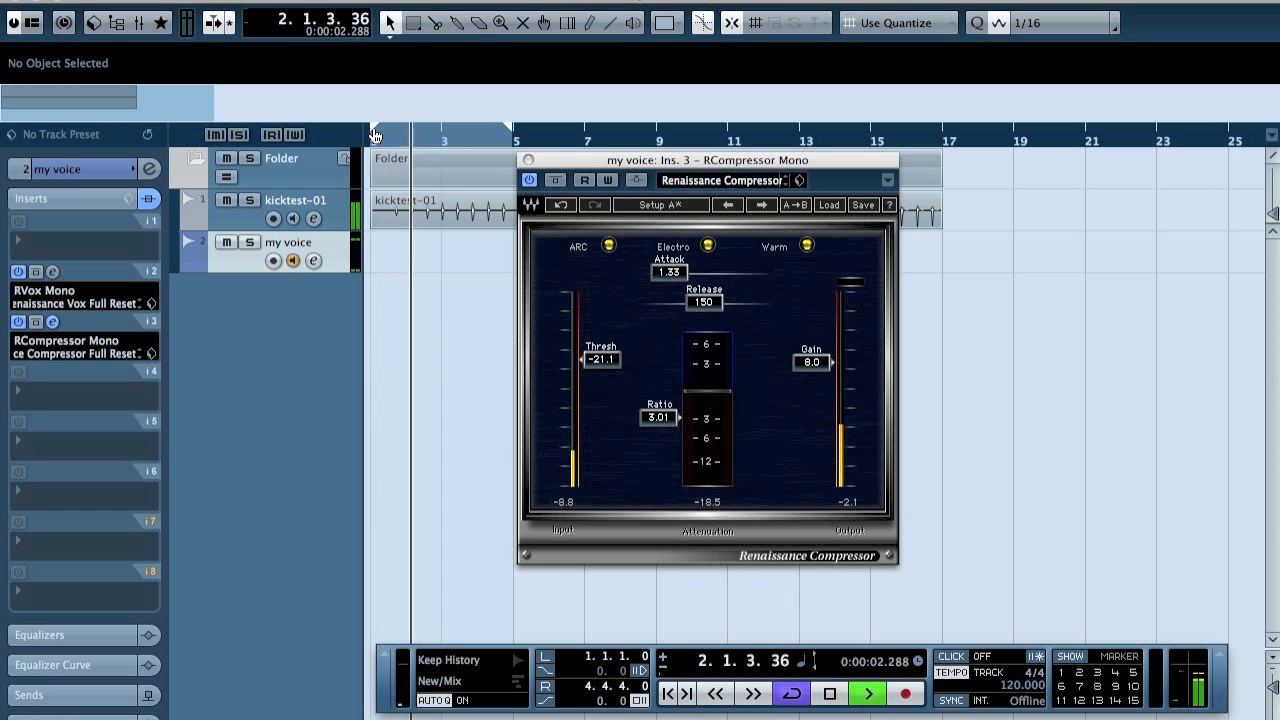
{"action": "key", "text": "space"}
{"action": "left_click_drag", "start_coordinate": [389, 140], "coordinate": [387, 139]}
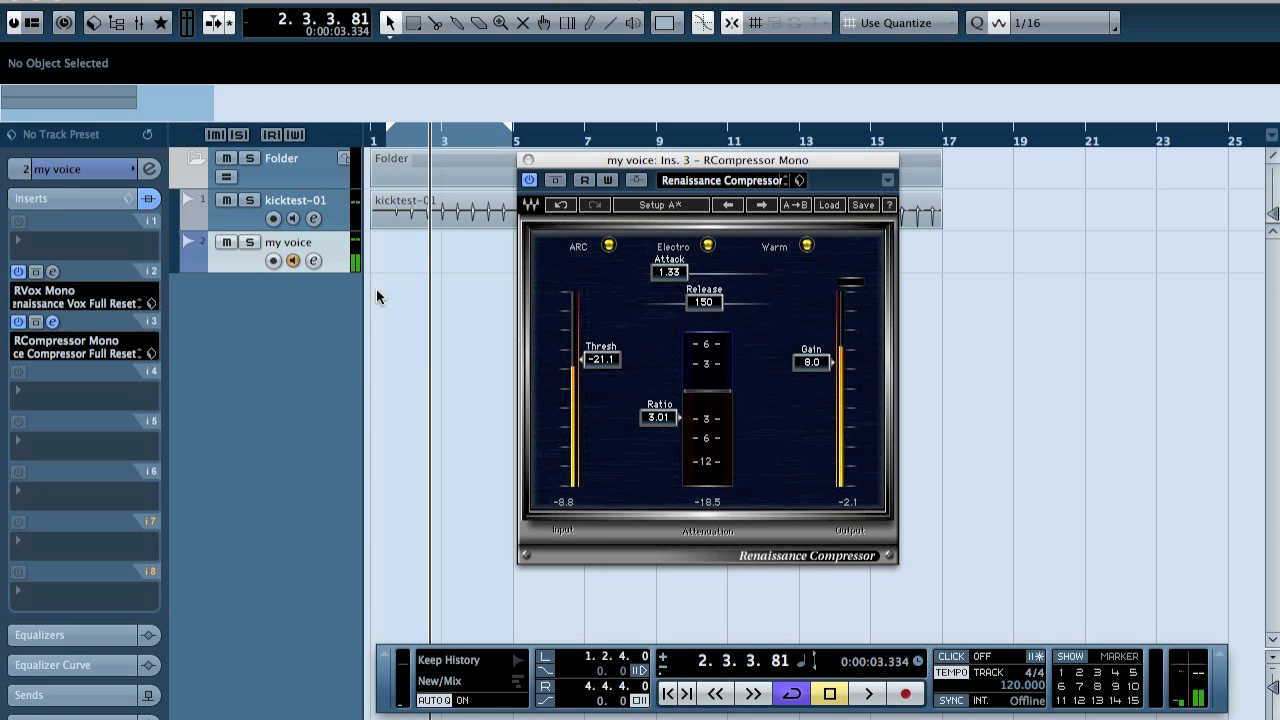
Insert RCompressor Mono in the second insert slot of the kicktest-01 track.
{"action": "left_click", "coordinate": [229, 217]}
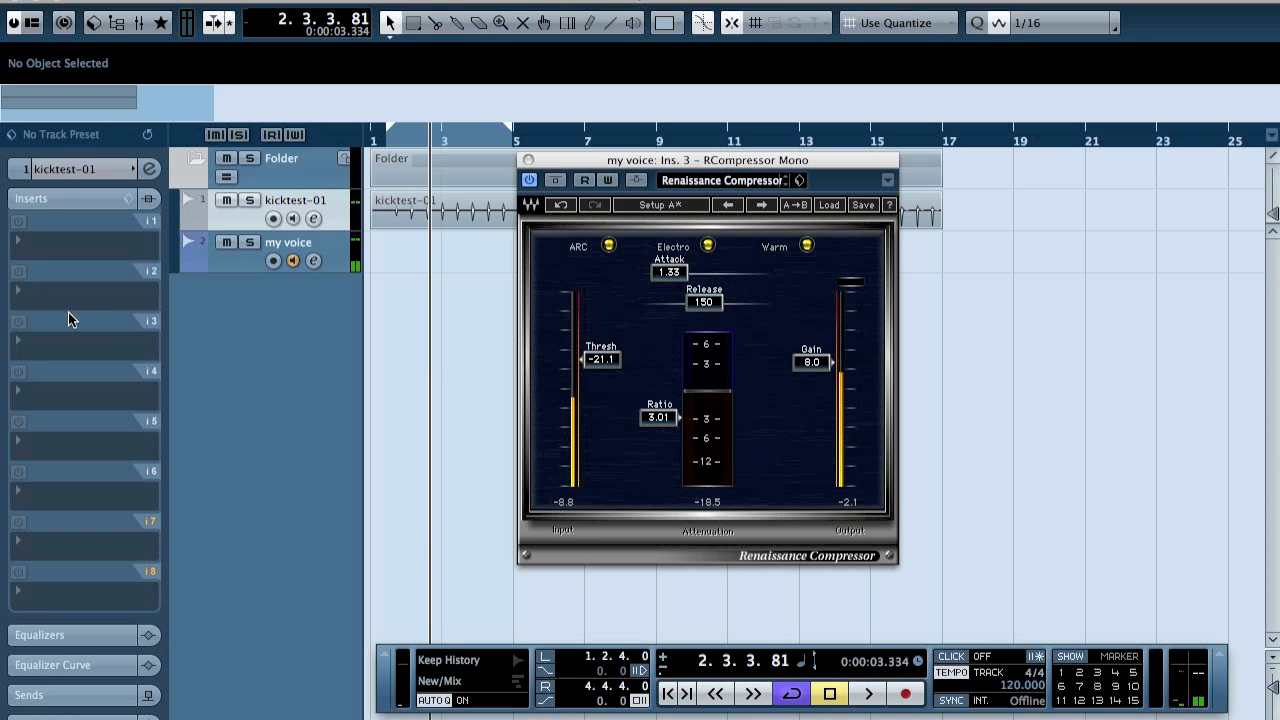
{"action": "left_click", "coordinate": [70, 319]}
{"action": "mouse_move", "coordinate": [100, 478]}
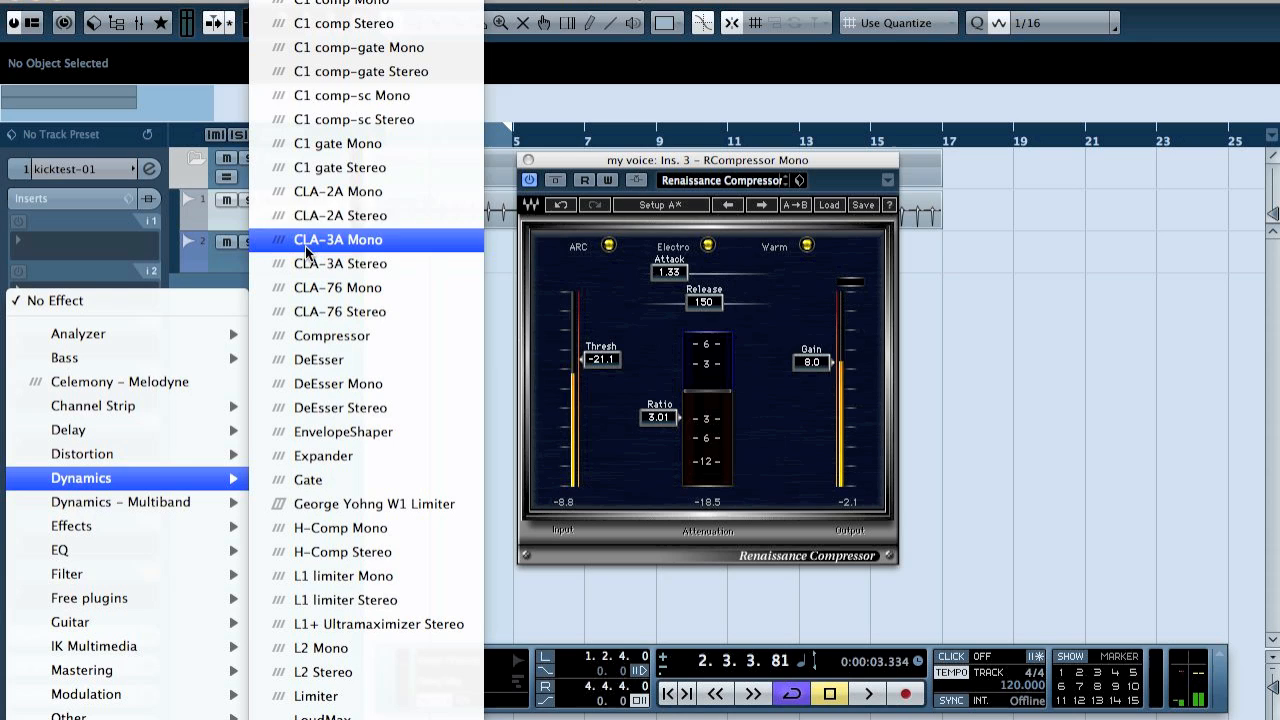
{"action": "mouse_move", "coordinate": [330, 1]}
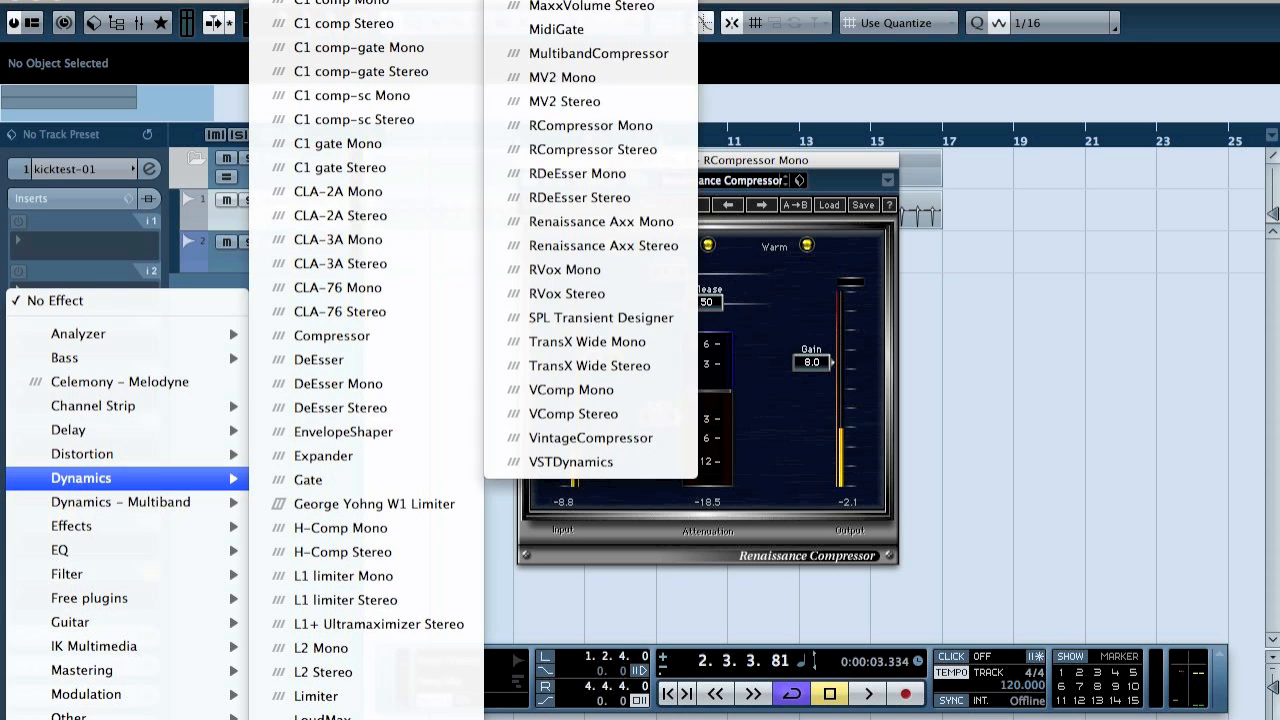
{"action": "left_click", "coordinate": [619, 125]}
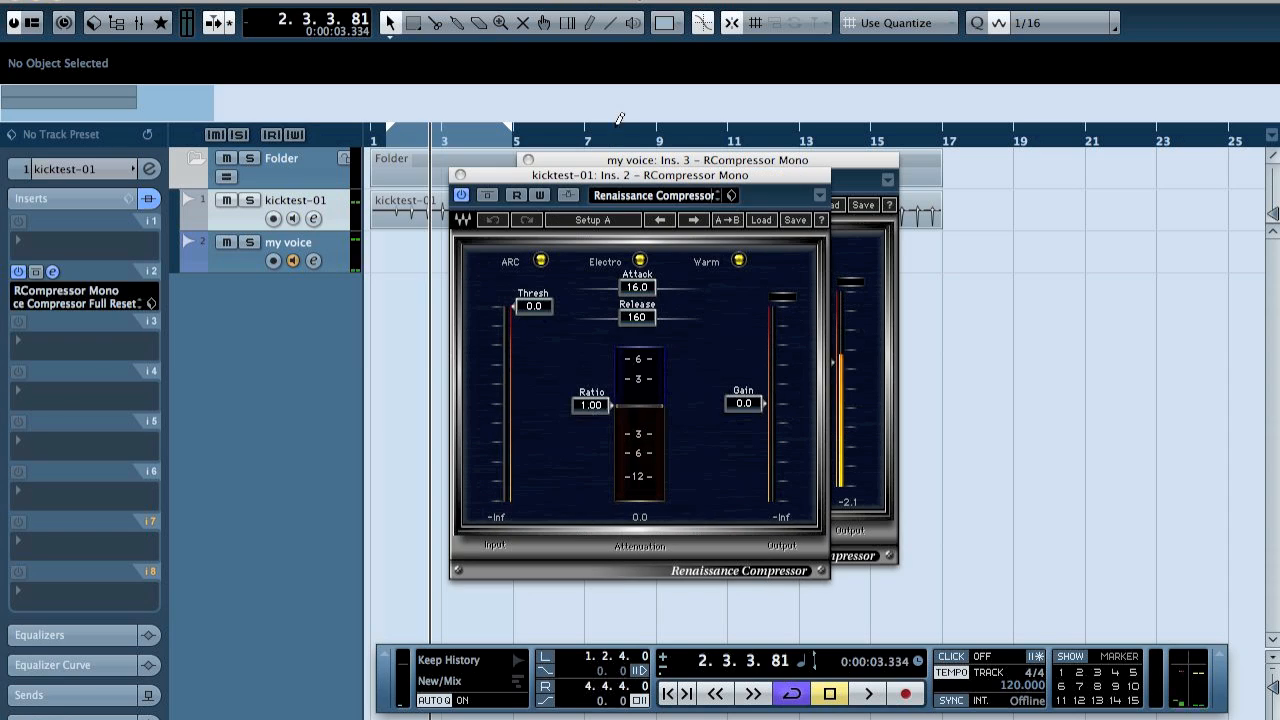
Return the playhead to the loop start and set the kick compressor's ratio to 3.01.
{"action": "key", "text": "KP_1"}
{"action": "key", "text": "3"}
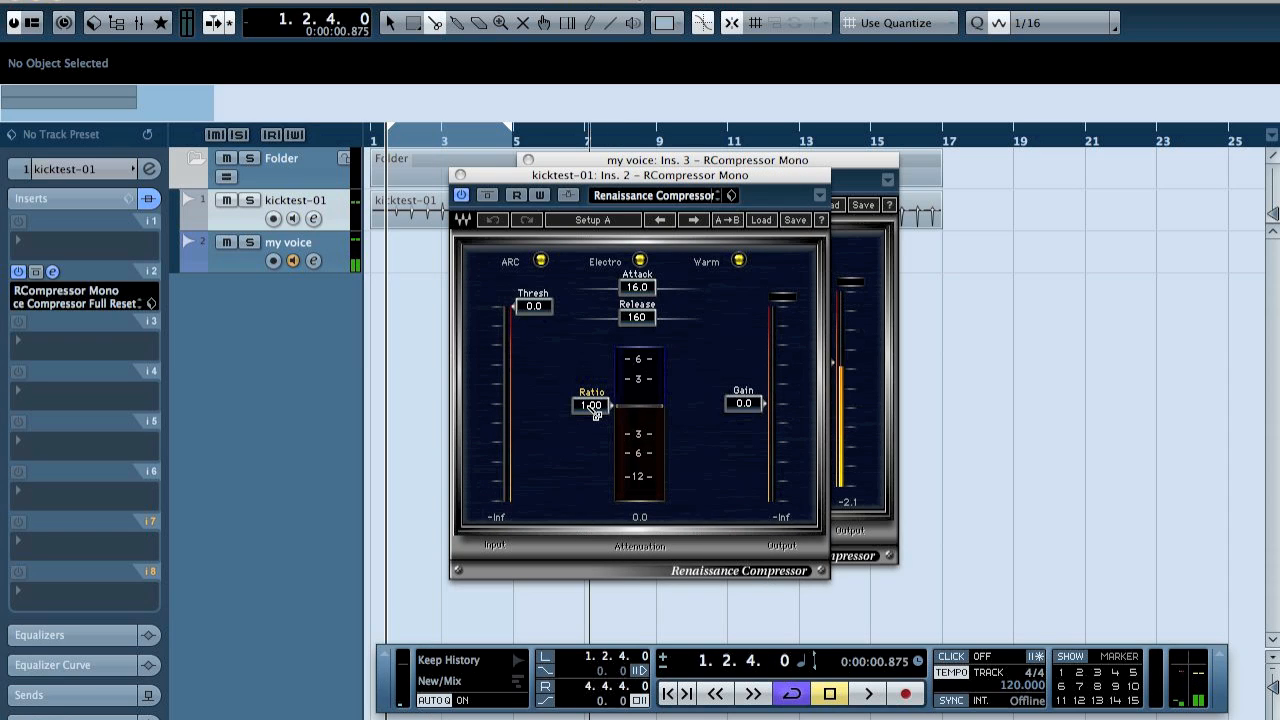
{"action": "key", "text": "1"}
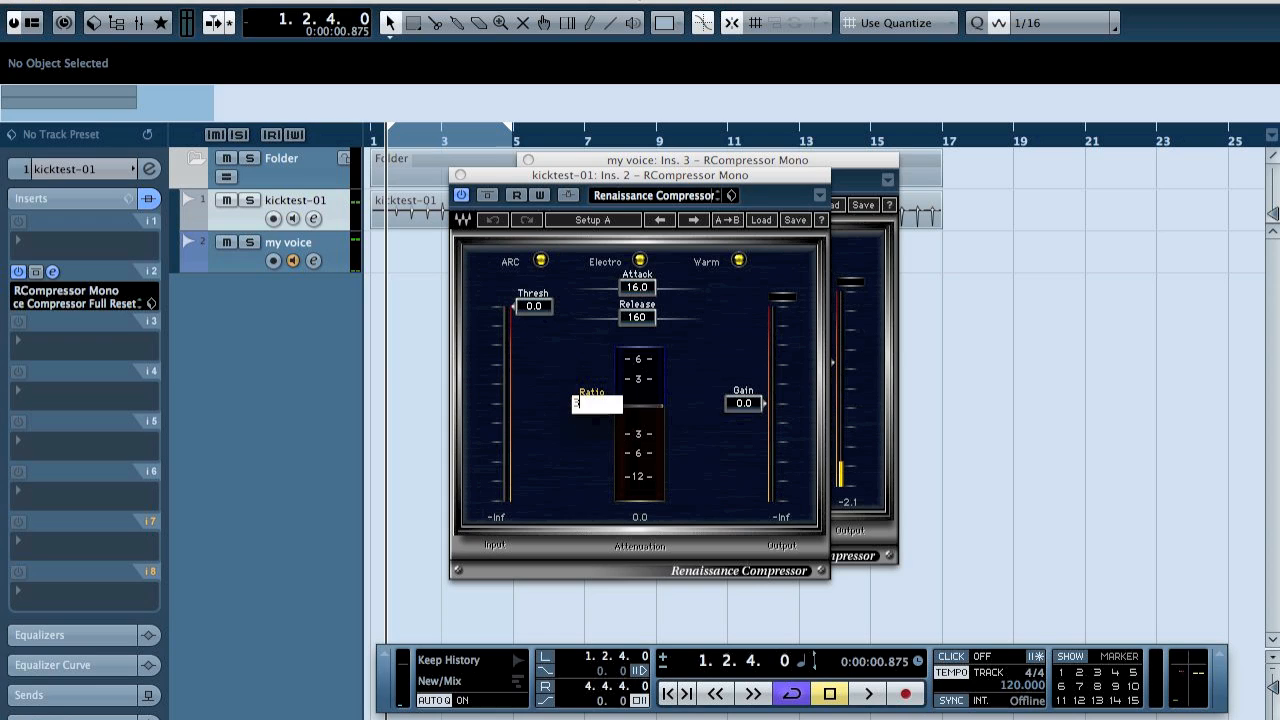
{"action": "left_click_drag", "start_coordinate": [590, 407], "coordinate": [590, 433]}
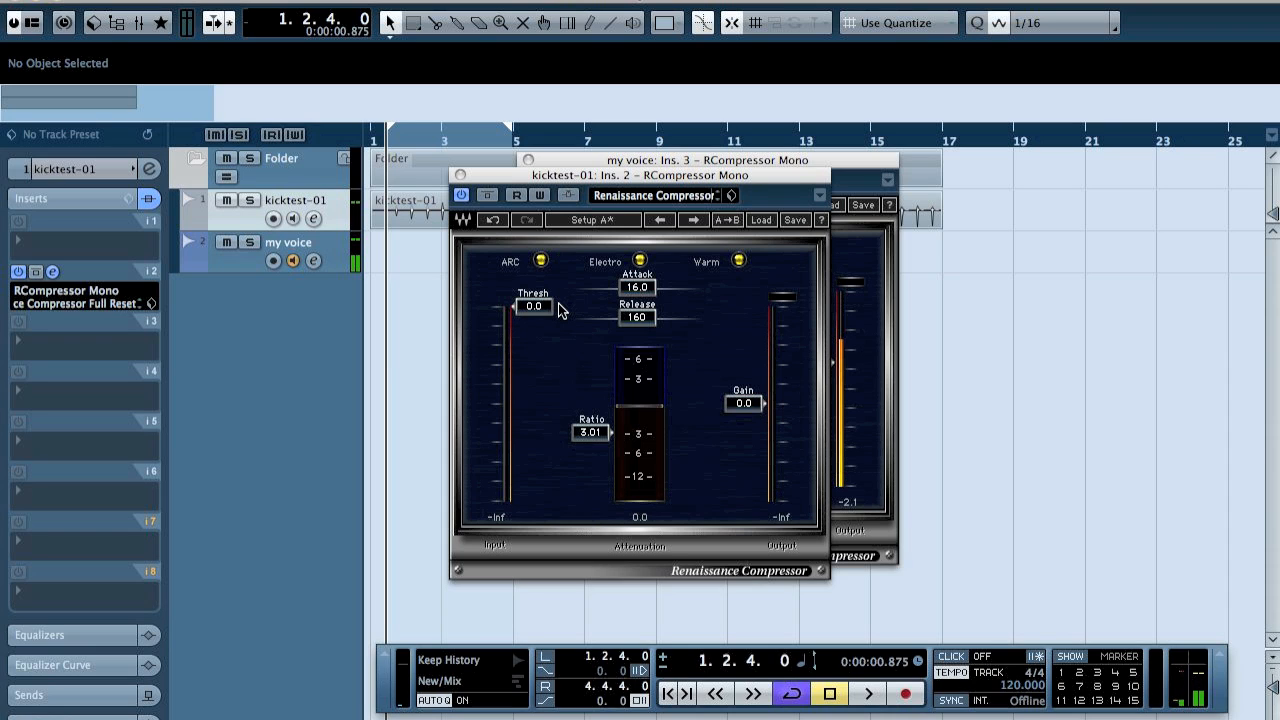
Play the kick loop while setting the compressor's threshold to -33.3 and its attack to 0.50.
{"action": "key", "text": "space"}
{"action": "left_click_drag", "start_coordinate": [560, 310], "coordinate": [560, 413]}
{"action": "left_click_drag", "start_coordinate": [648, 292], "coordinate": [606, 298]}
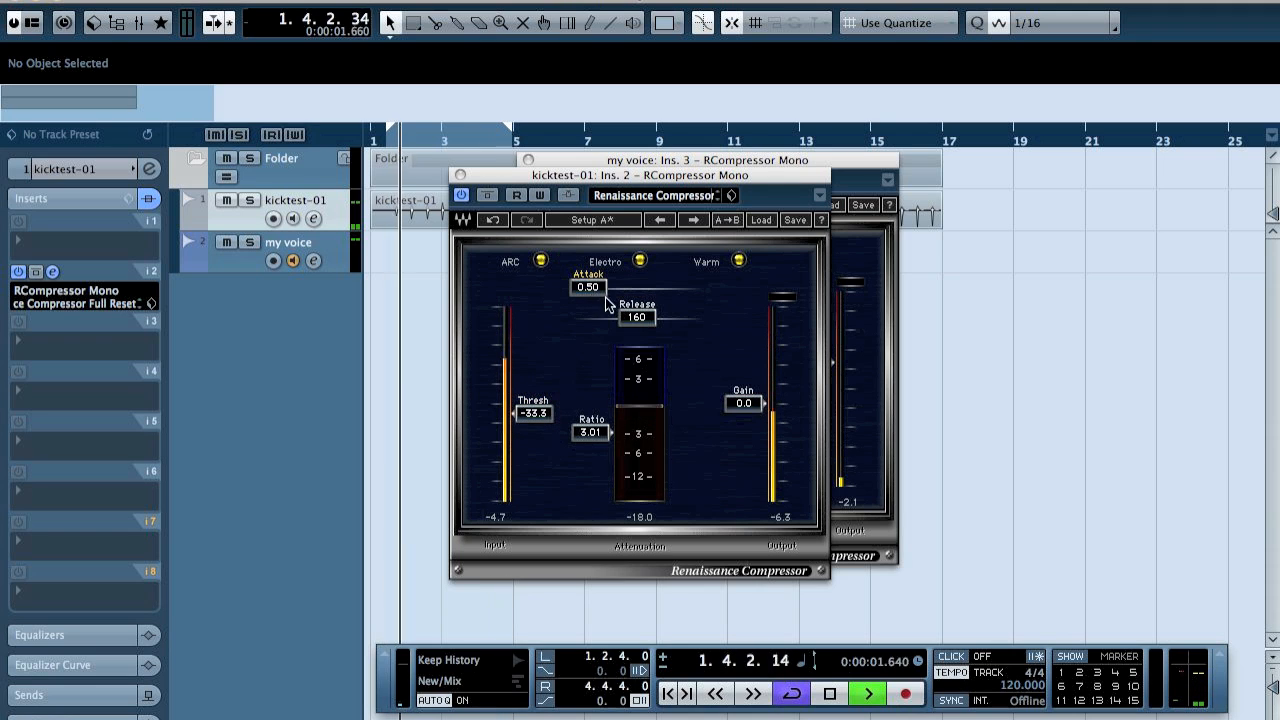
Raise the kick compressor's threshold to 0.0, then audition the loop while lowering it to -29.0.
{"action": "key", "text": "space"}
{"action": "left_click_drag", "start_coordinate": [534, 413], "coordinate": [535, 308]}
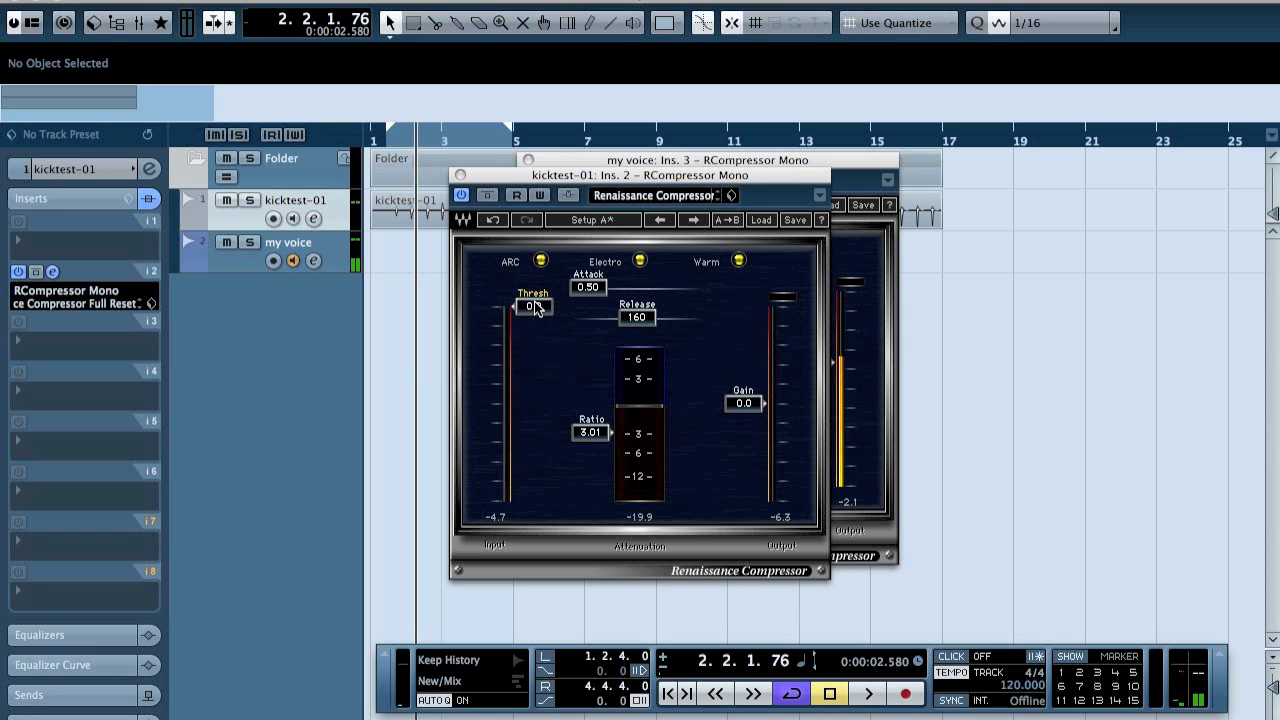
{"action": "key", "text": "space"}
{"action": "left_click_drag", "start_coordinate": [533, 307], "coordinate": [533, 399]}
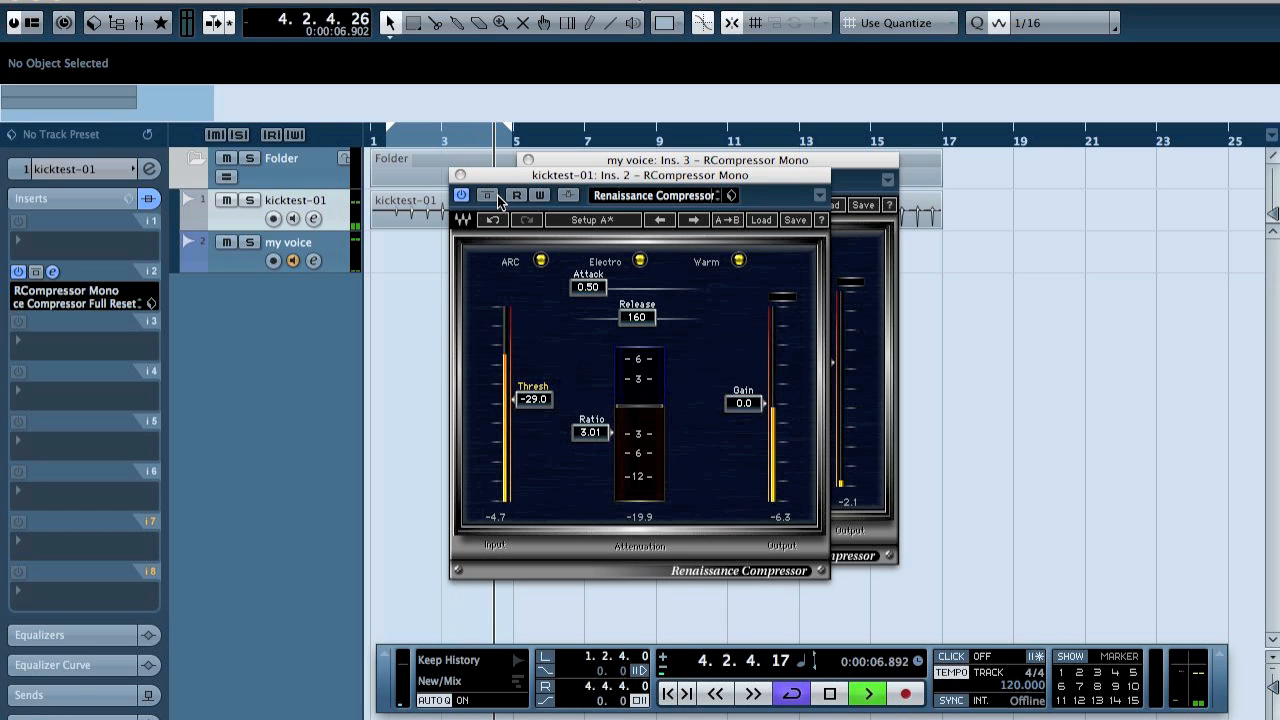
{"action": "key", "text": "space"}
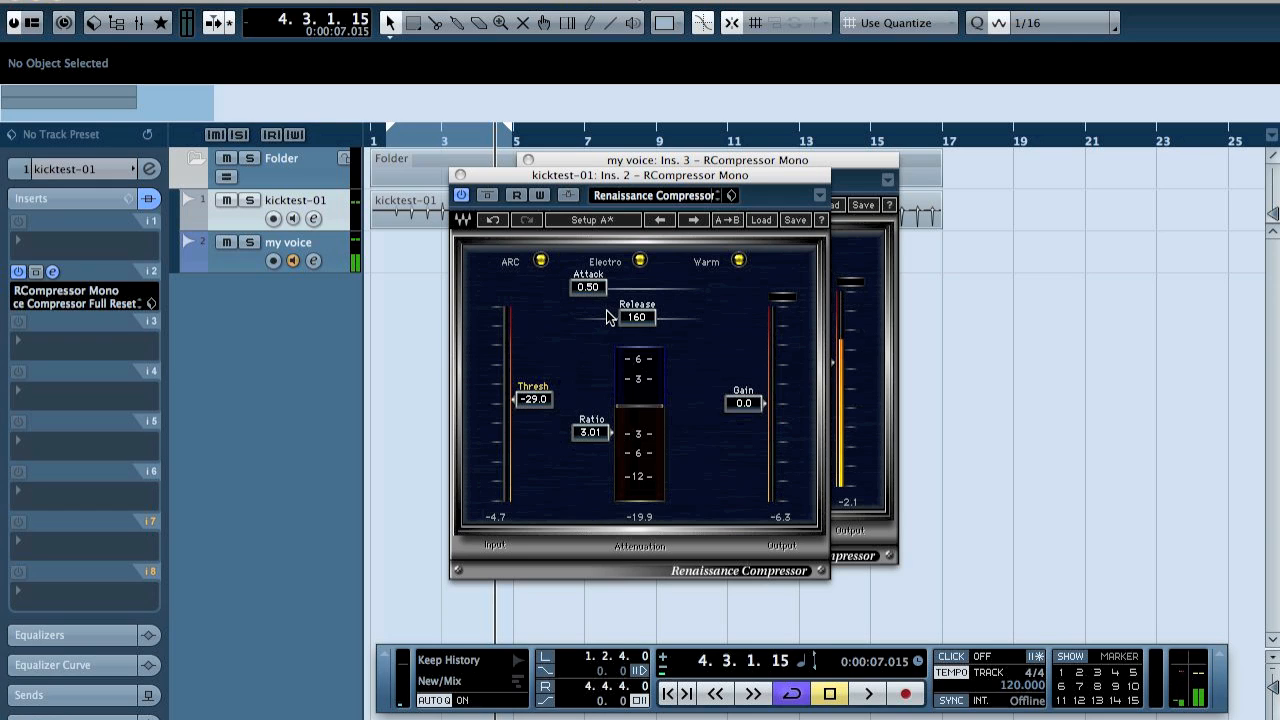
Audition the kick loop with the compressor's attack raised to 187 and returned to 0.50.
{"action": "key", "text": "space"}
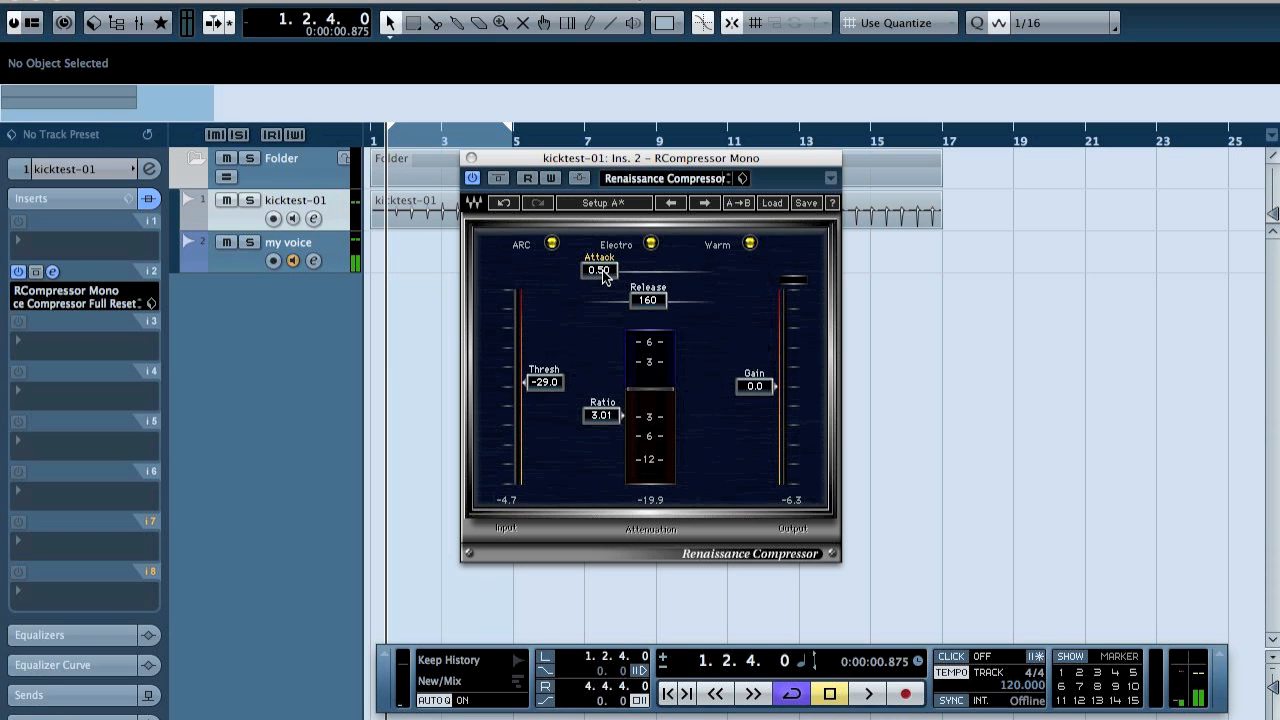
{"action": "key", "text": "space"}
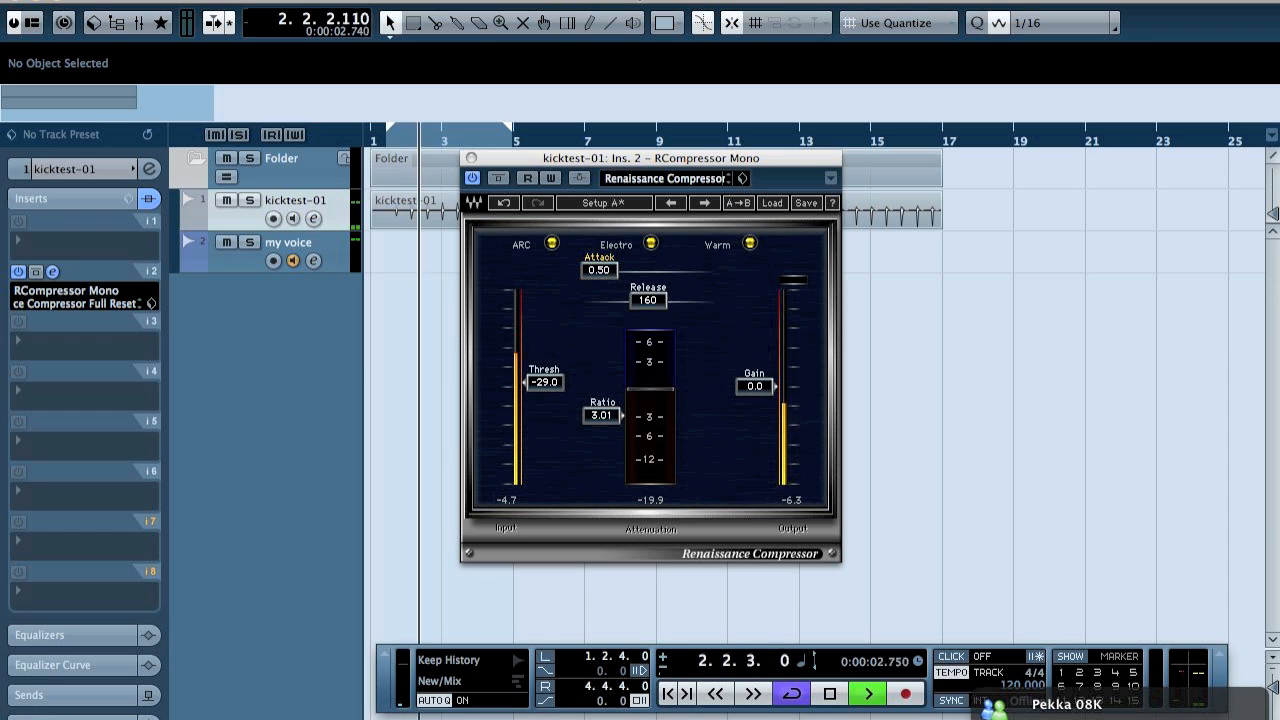
{"action": "left_click_drag", "start_coordinate": [603, 278], "coordinate": [616, 270]}
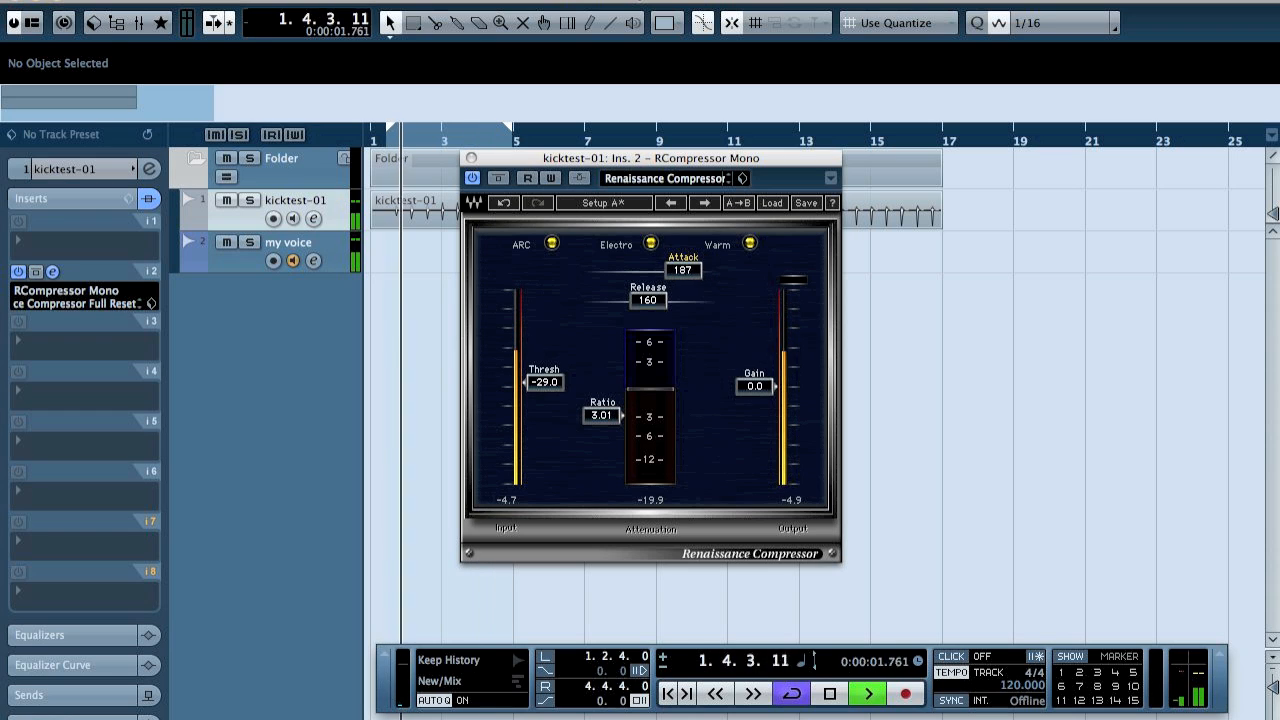
{"action": "left_click_drag", "start_coordinate": [609, 271], "coordinate": [600, 273]}
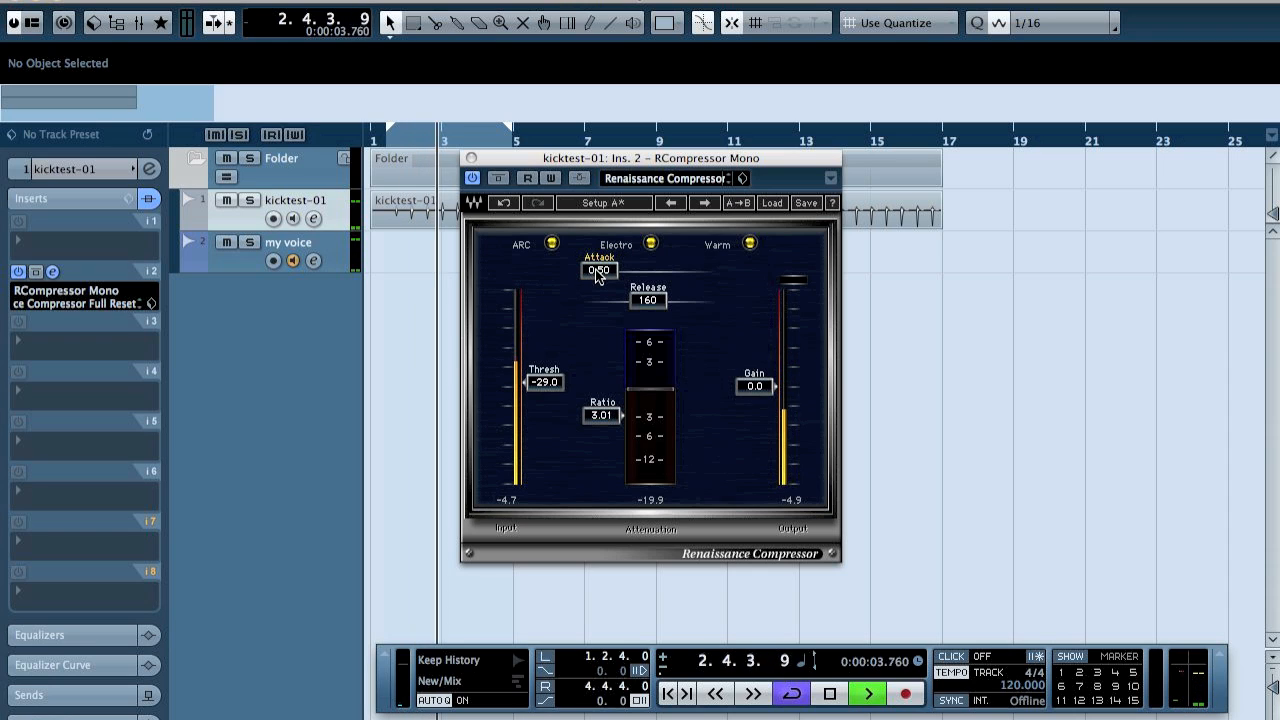
{"action": "key", "text": "space"}
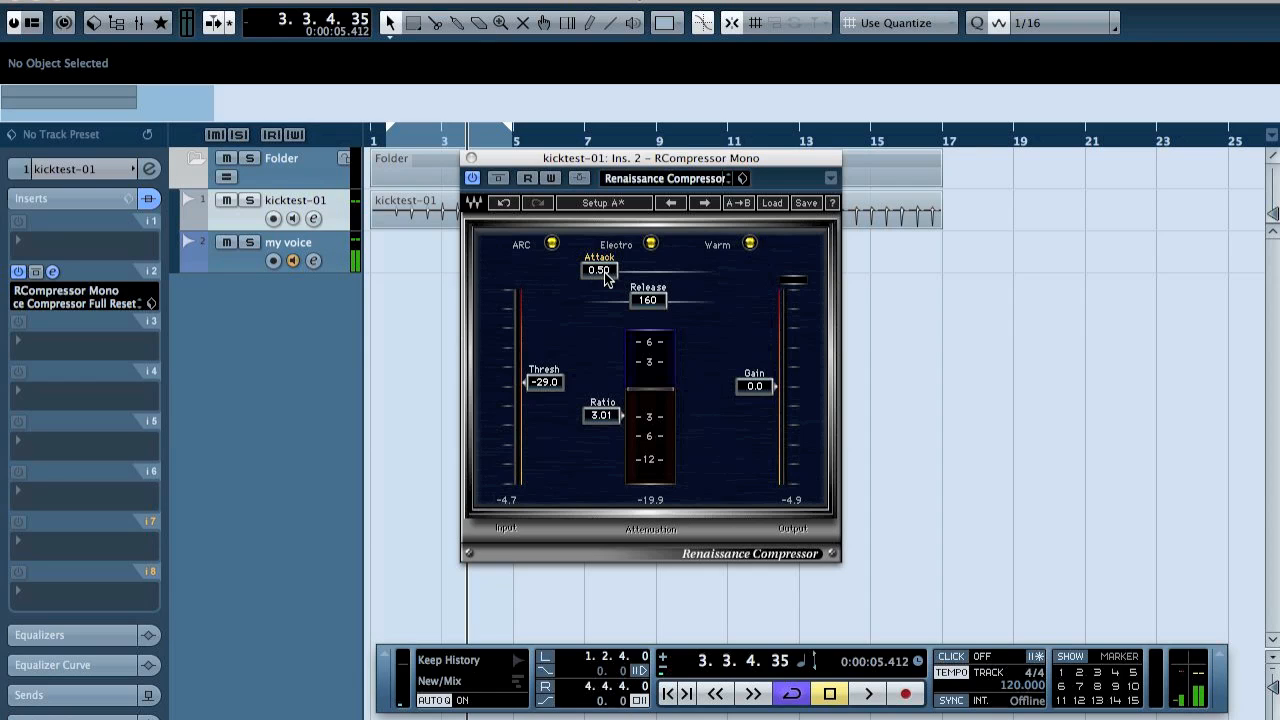
Play the kick loop and audition compressor attack settings of 1.00 and 2.00.
{"action": "key", "text": "space"}
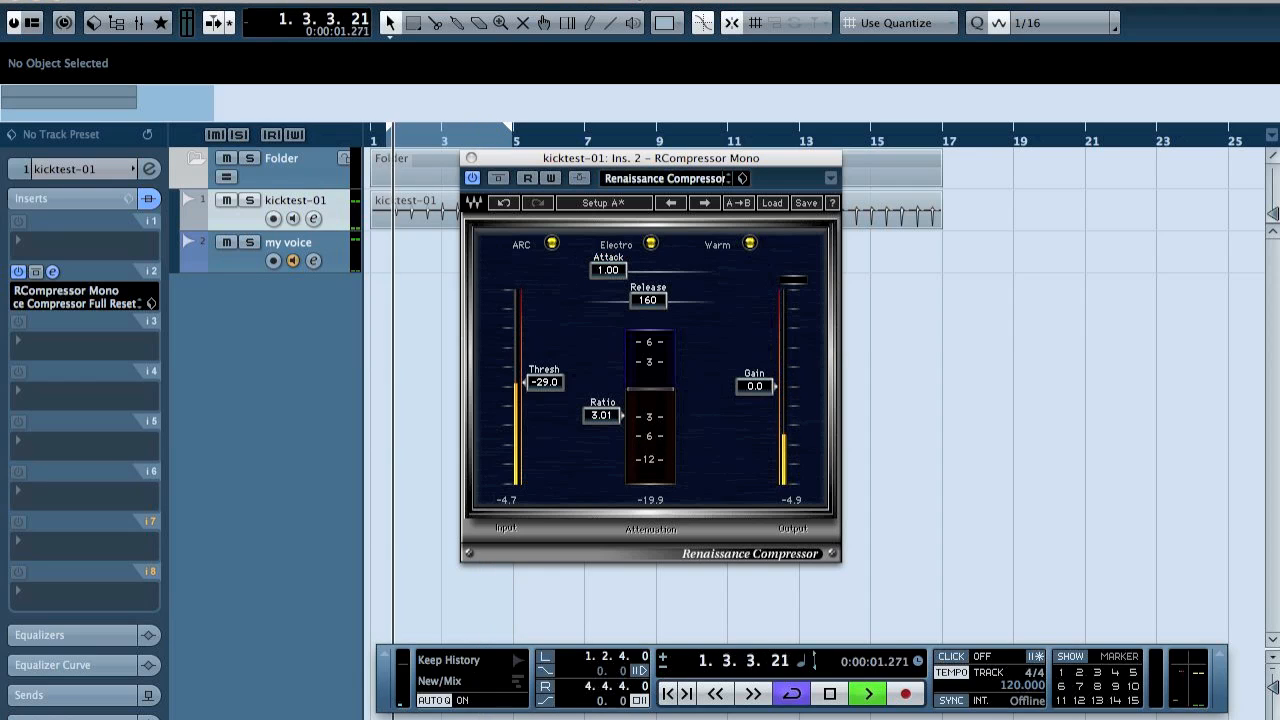
{"action": "key", "text": "Return"}
{"action": "left_click", "coordinate": [607, 270]}
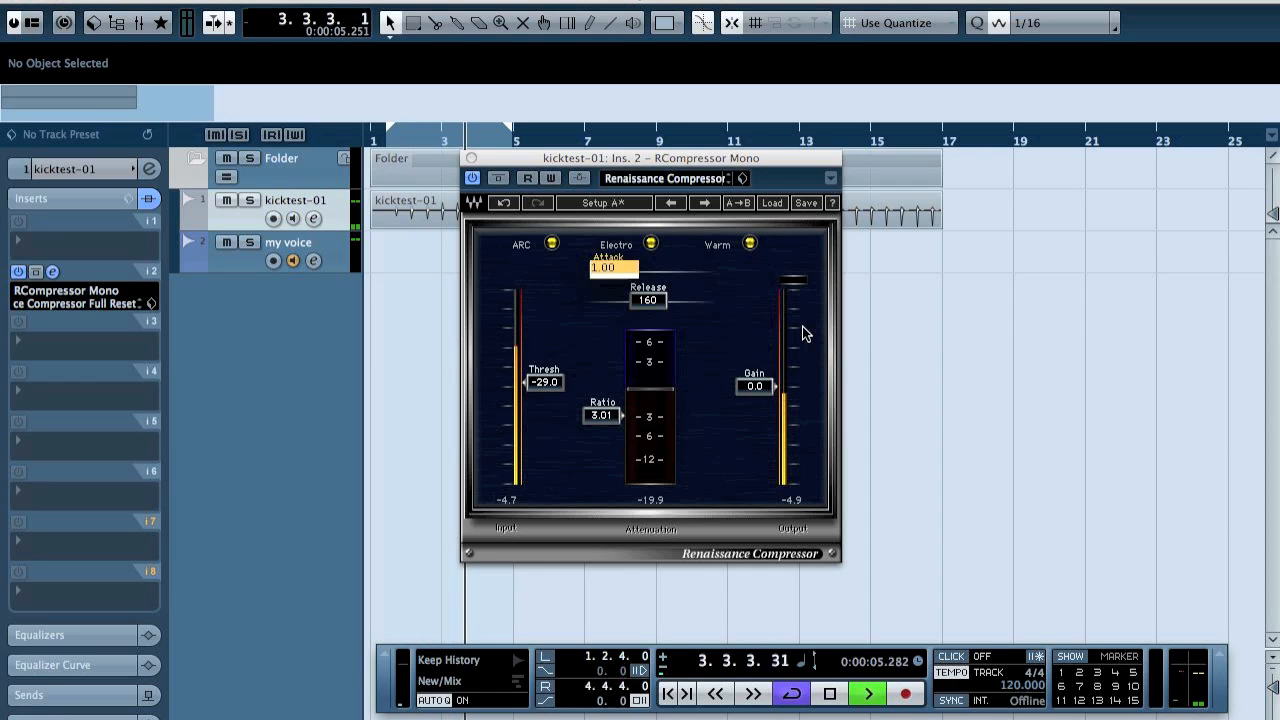
{"action": "type", "text": "2"}
{"action": "key", "text": "Return"}
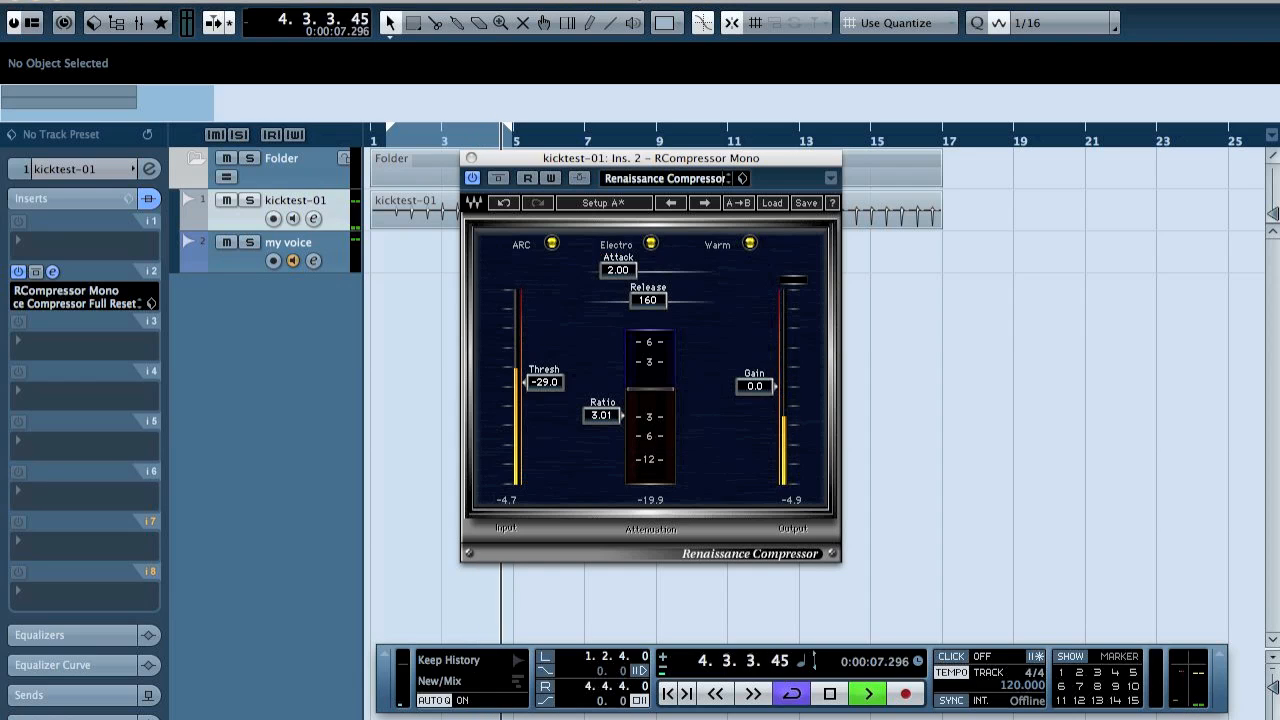
Audition the playing kick with the compressor's attack set to 4.00 and 8.00.
{"action": "left_click", "coordinate": [624, 270]}
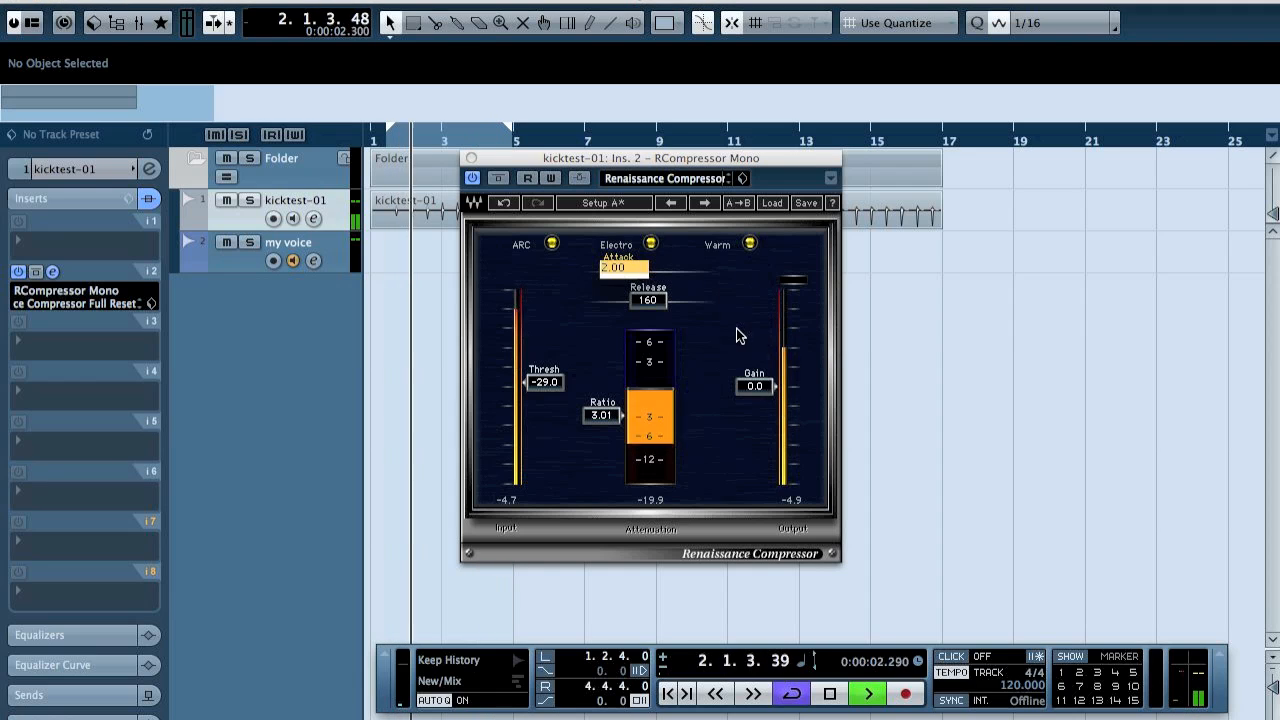
{"action": "type", "text": "4"}
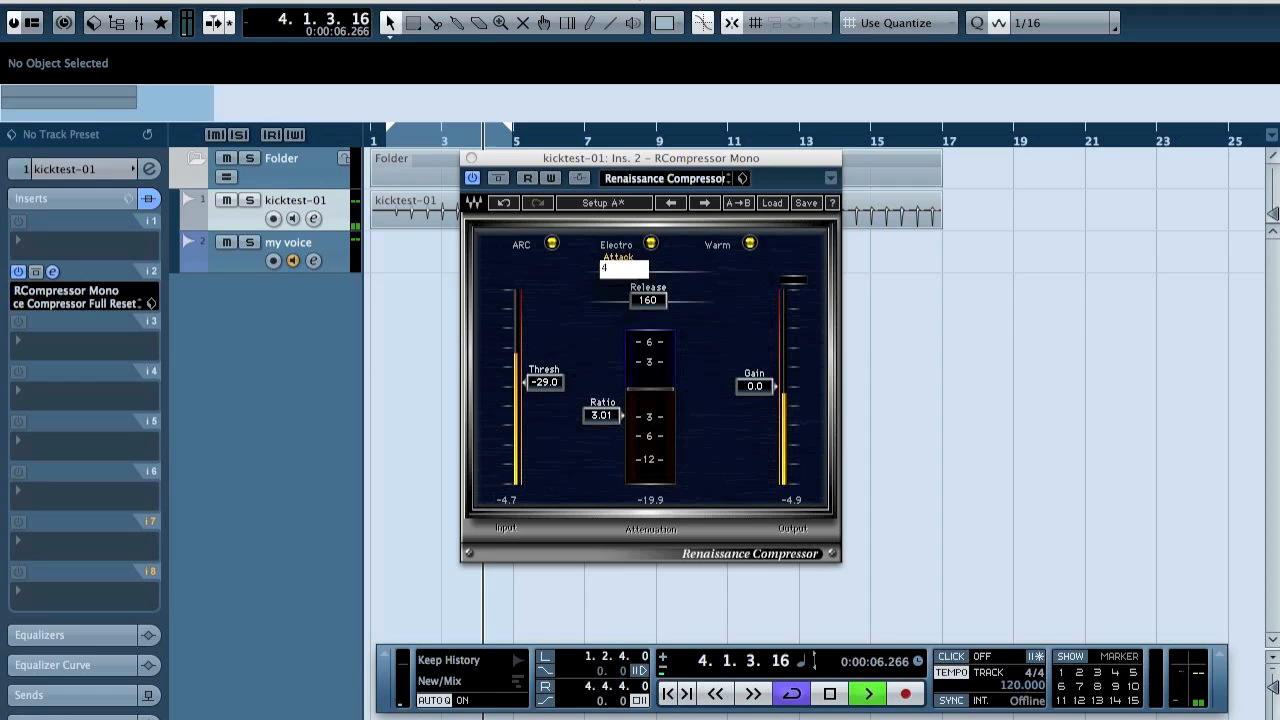
{"action": "key", "text": "Return"}
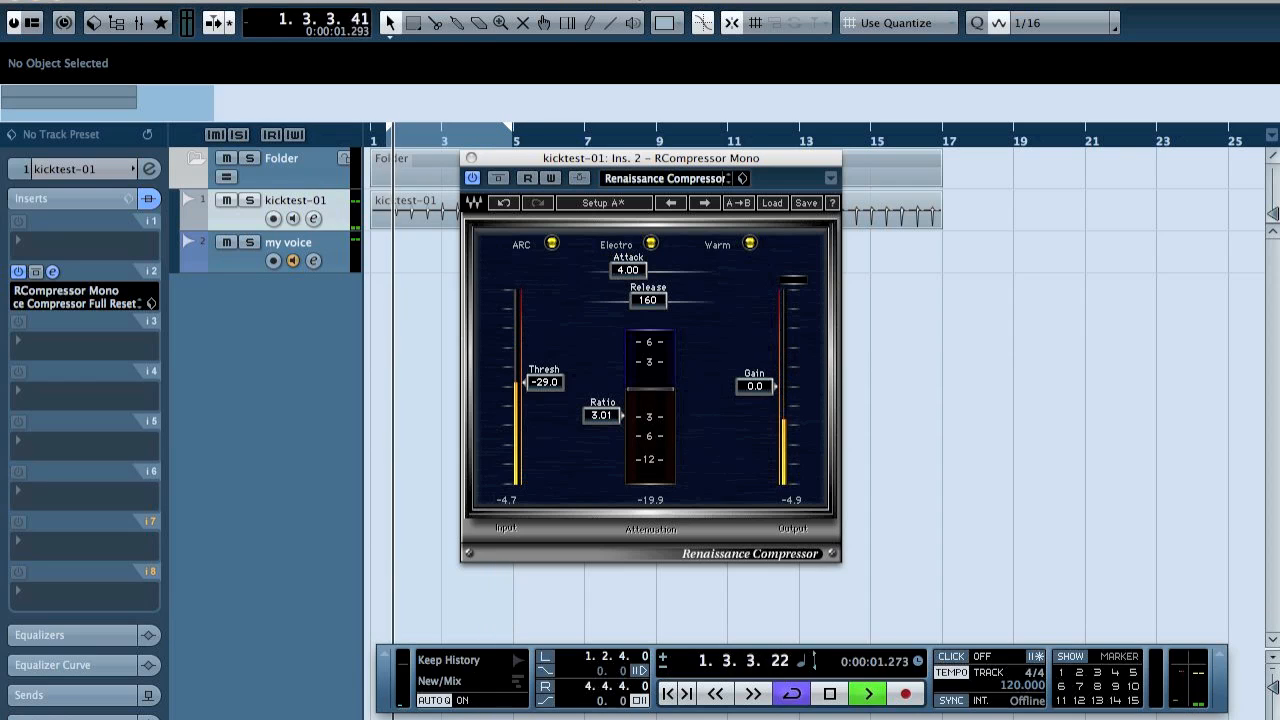
{"action": "left_click", "coordinate": [632, 272]}
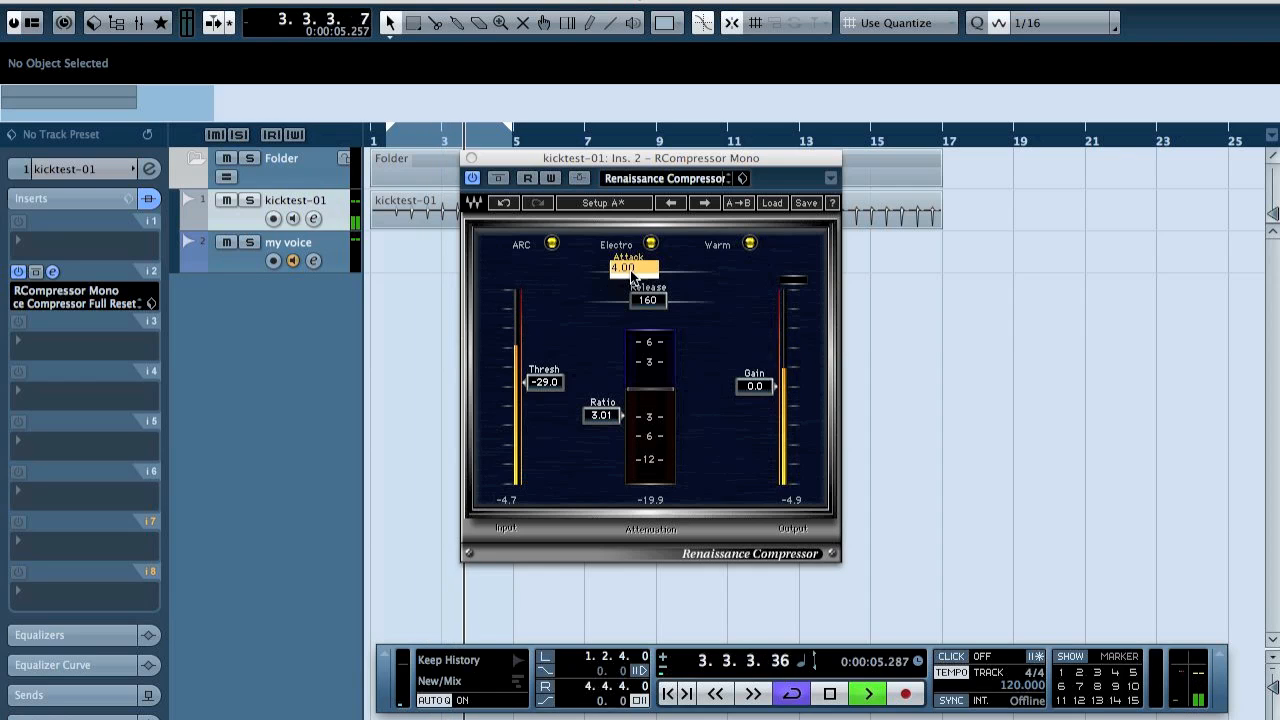
{"action": "key", "text": "Return"}
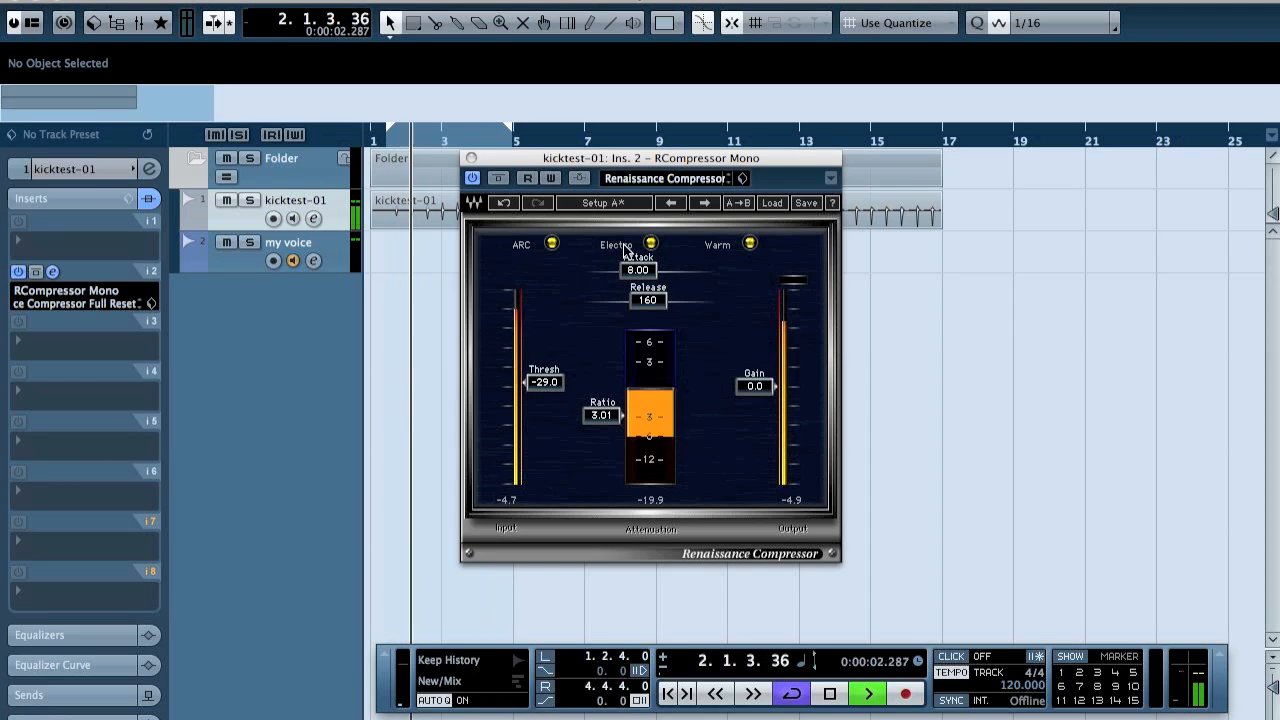
Audition the playing kick with the compressor's attack set to 16 and 32.
{"action": "left_click", "coordinate": [638, 270]}
{"action": "type", "text": "16"}
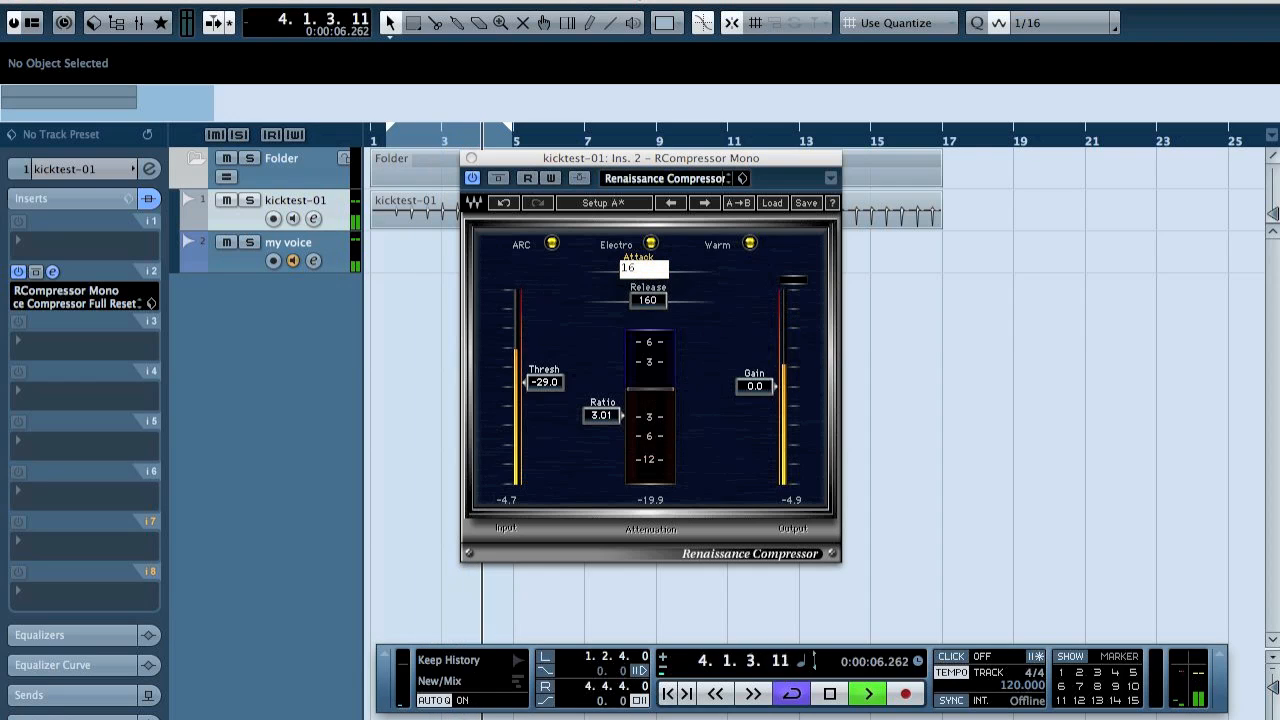
{"action": "key", "text": "Return"}
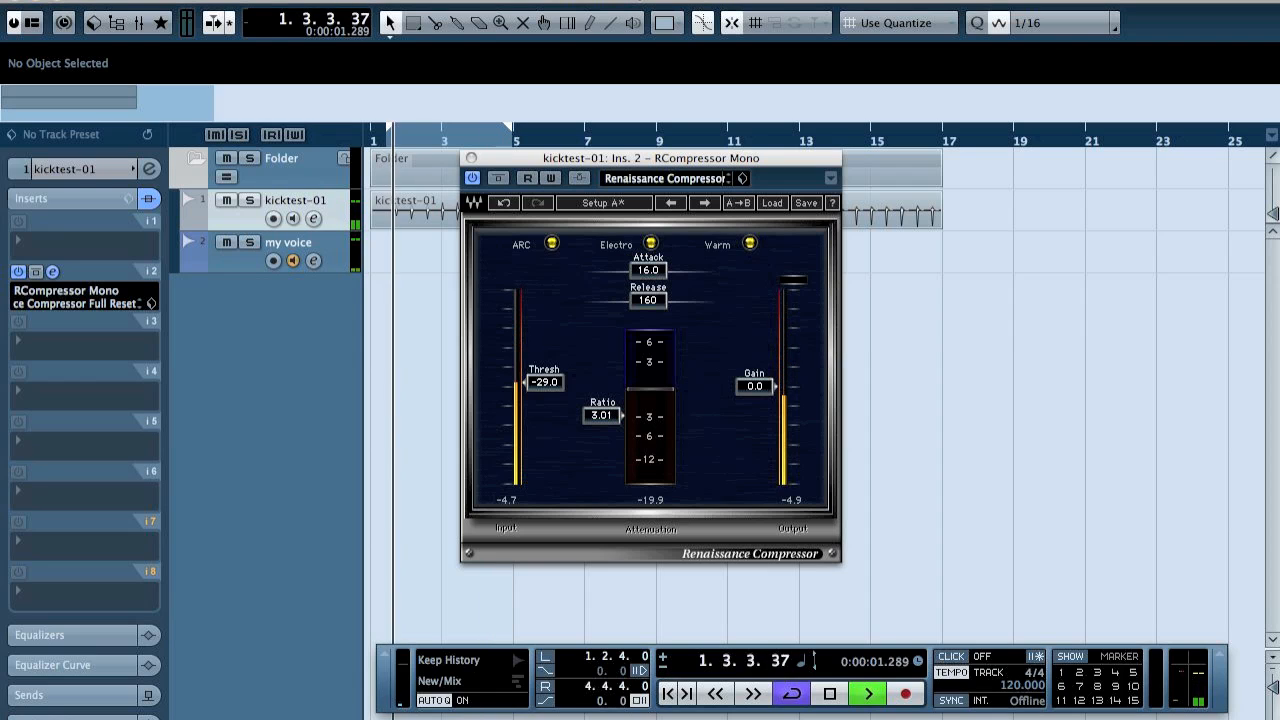
{"action": "left_click", "coordinate": [650, 270]}
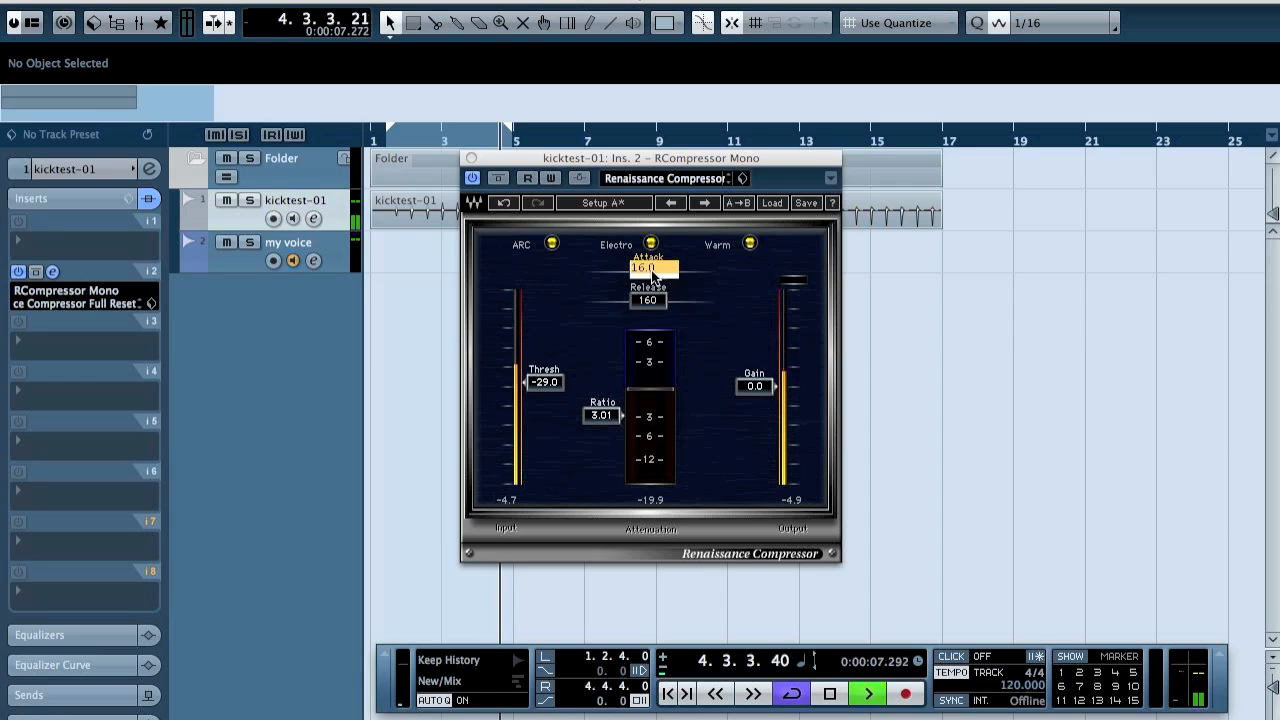
{"action": "type", "text": "32"}
{"action": "key", "text": "Return"}
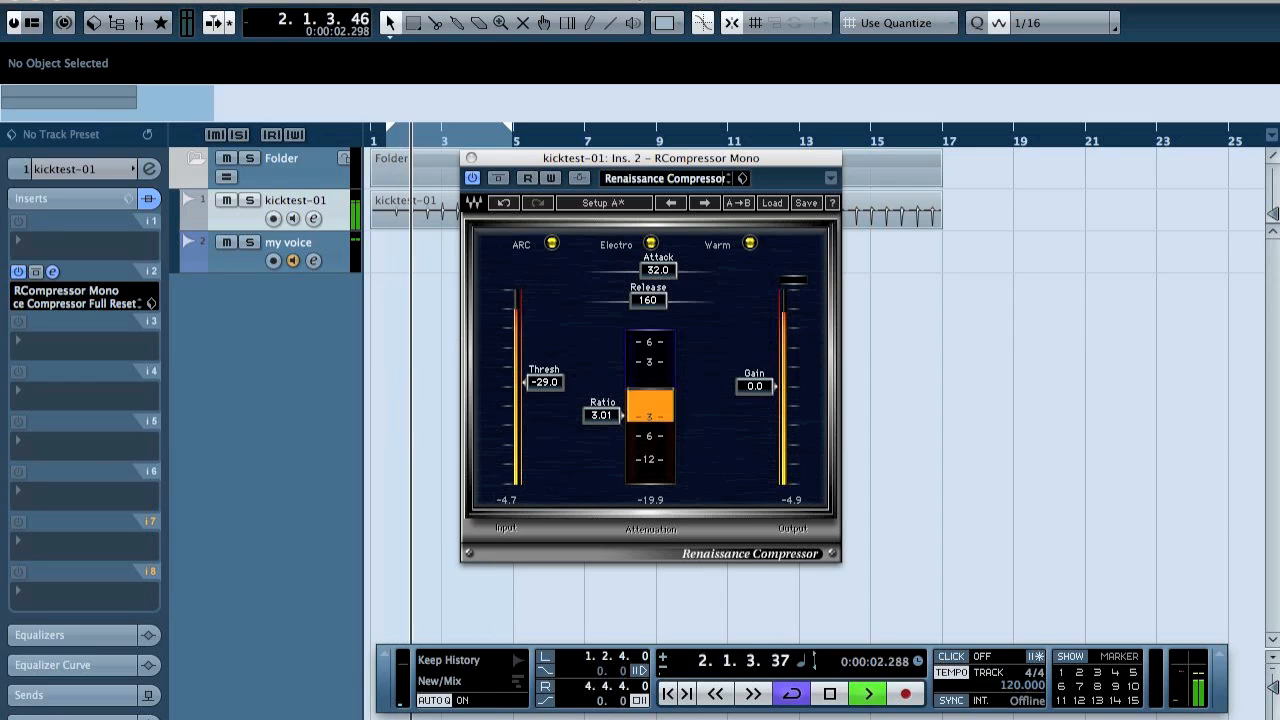
Audition the kick with the compressor's attack set to 60 and 128, ending the playback.
{"action": "left_click", "coordinate": [663, 272]}
{"action": "type", "text": "60"}
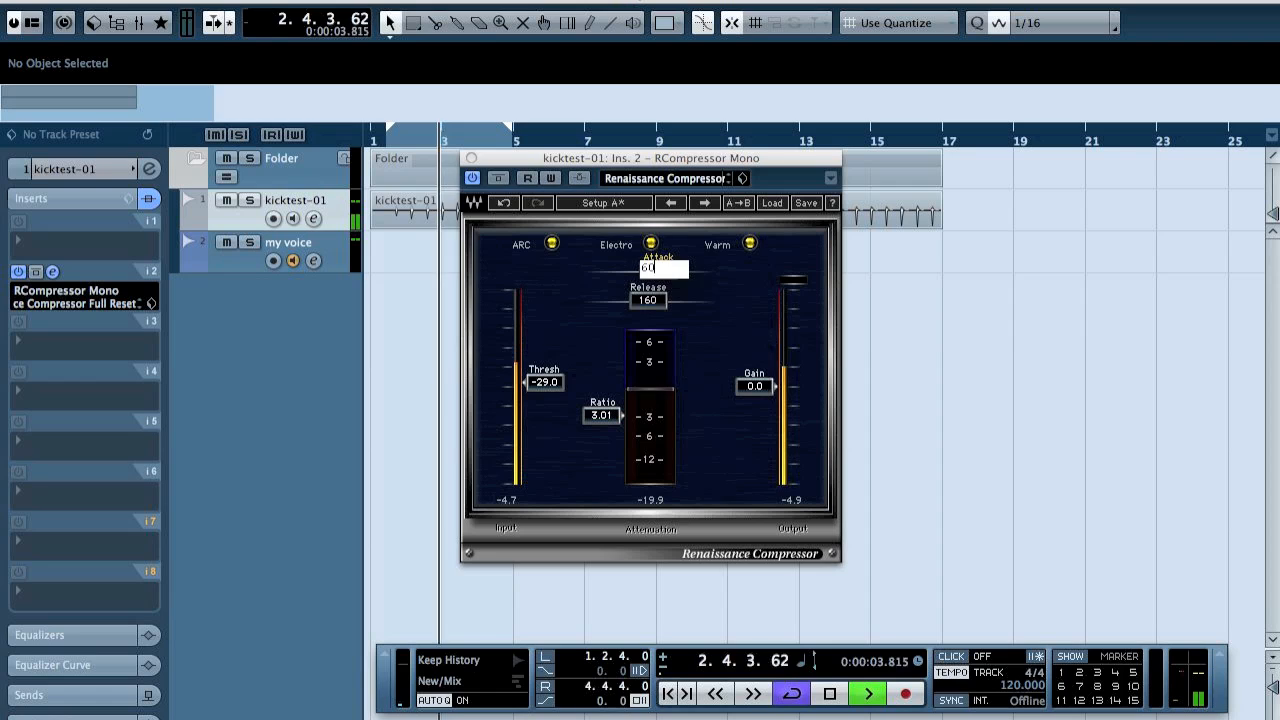
{"action": "key", "text": "Return"}
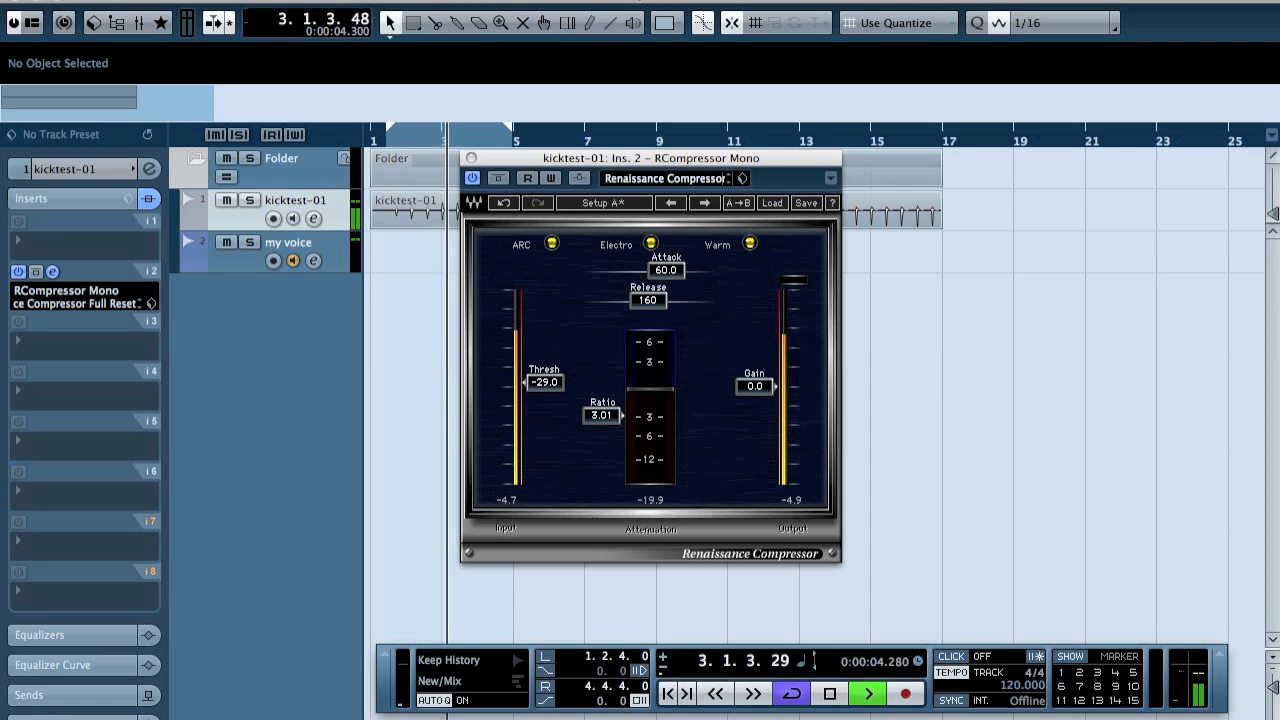
{"action": "left_click", "coordinate": [666, 270]}
{"action": "type", "text": "128"}
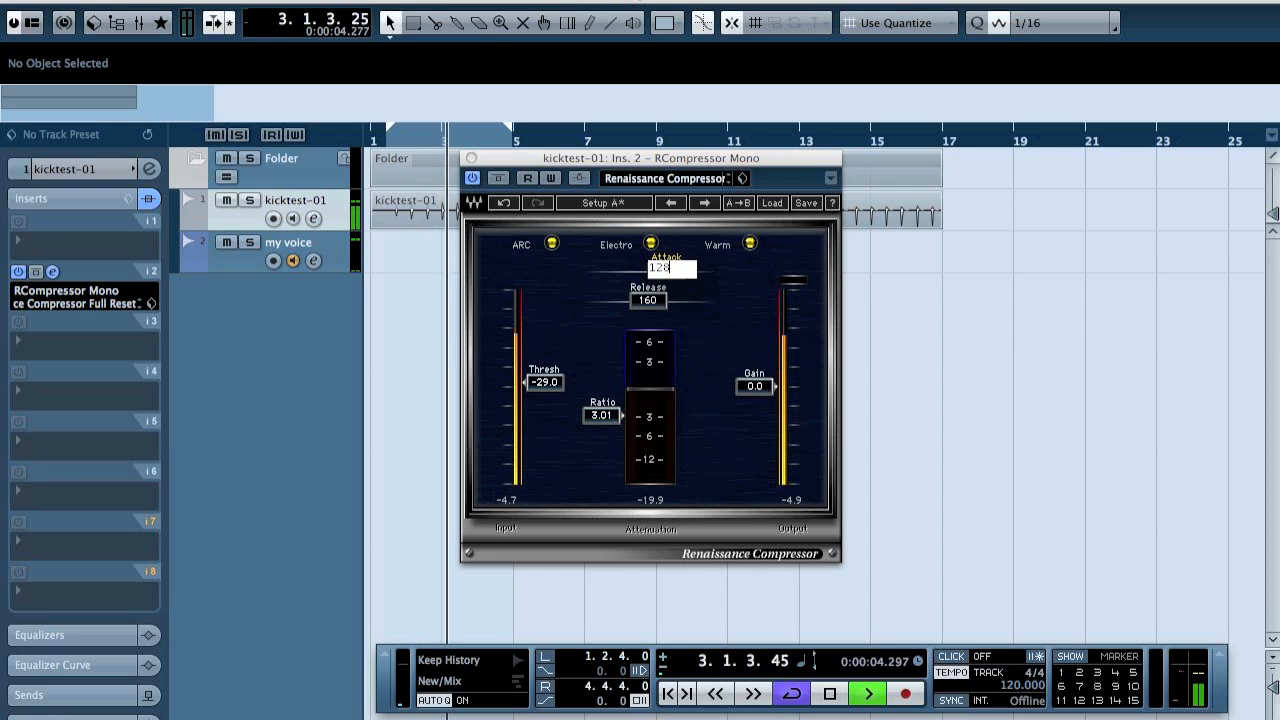
{"action": "key", "text": "Return"}
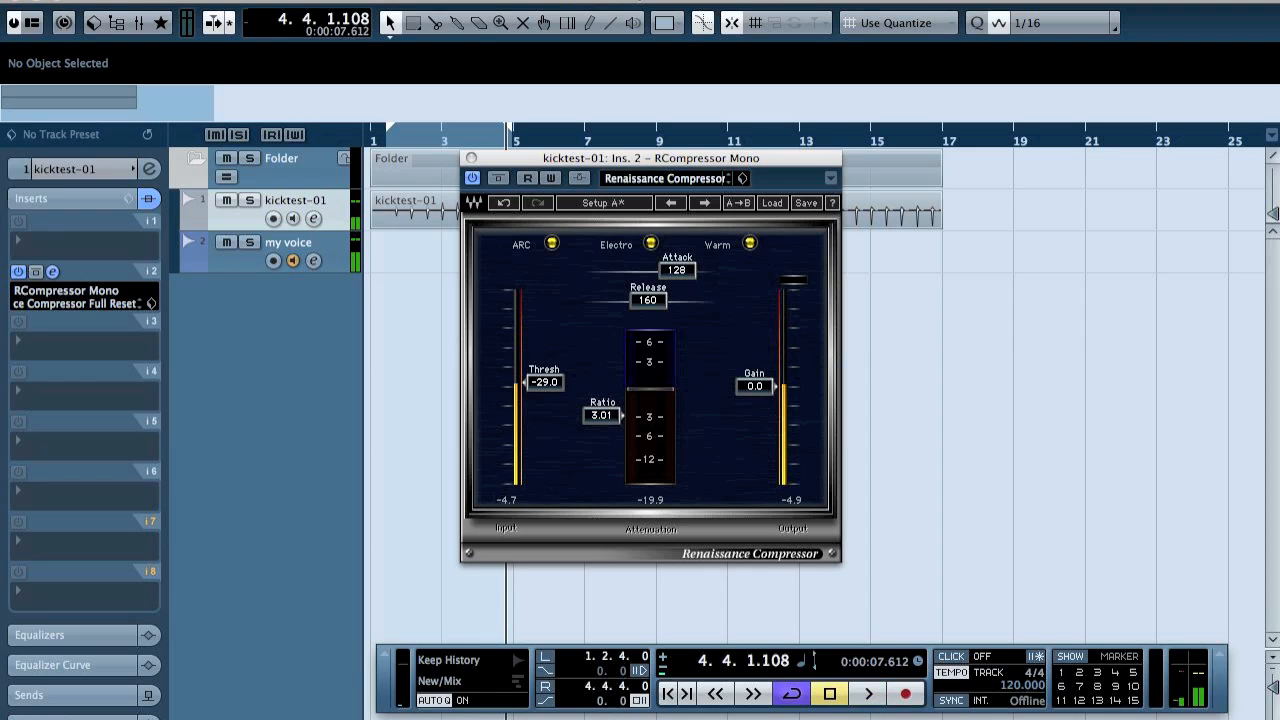
{"action": "key", "text": "space"}
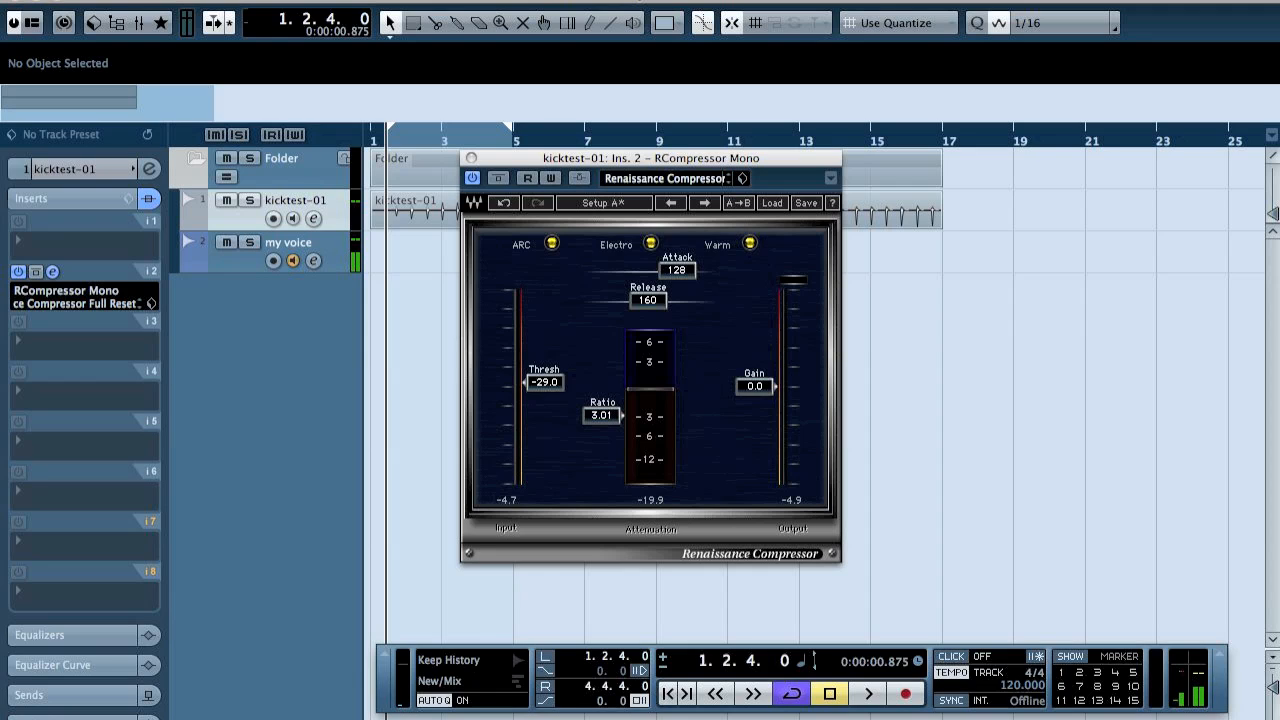
Set the kick compressor's ratio to 6.
{"action": "left_click", "coordinate": [603, 415]}
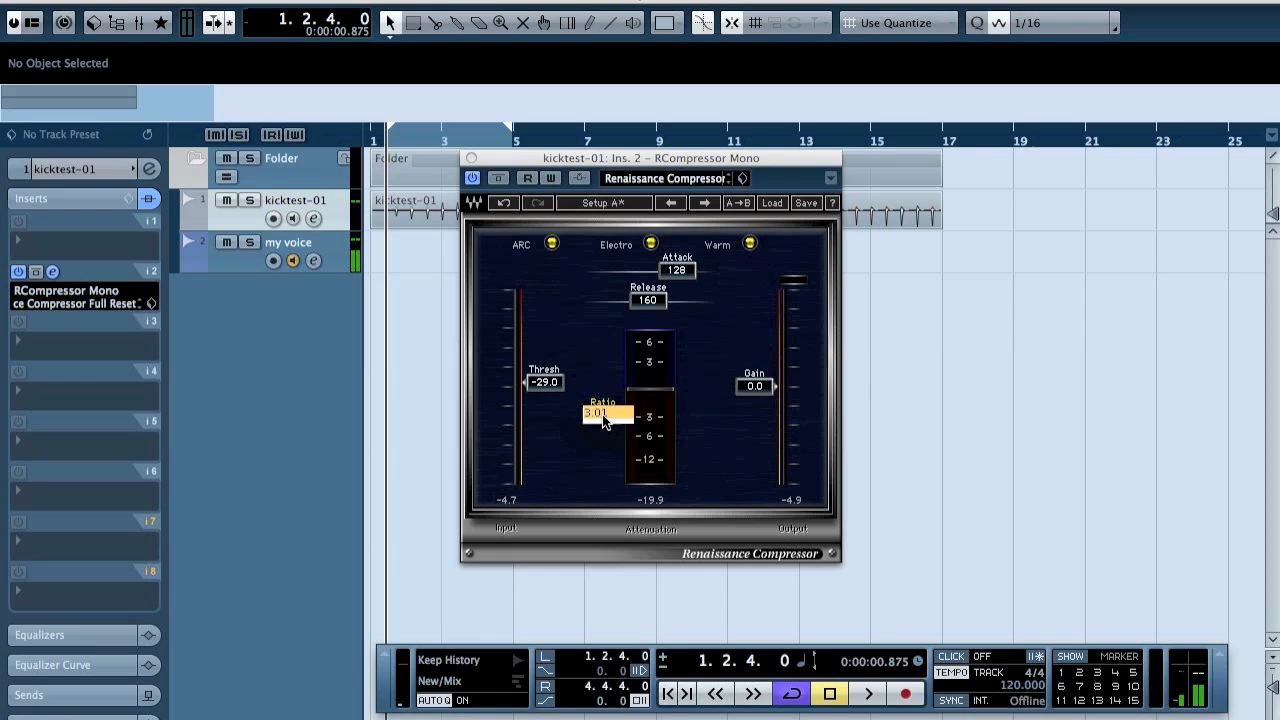
{"action": "type", "text": "6"}
{"action": "key", "text": "Return"}
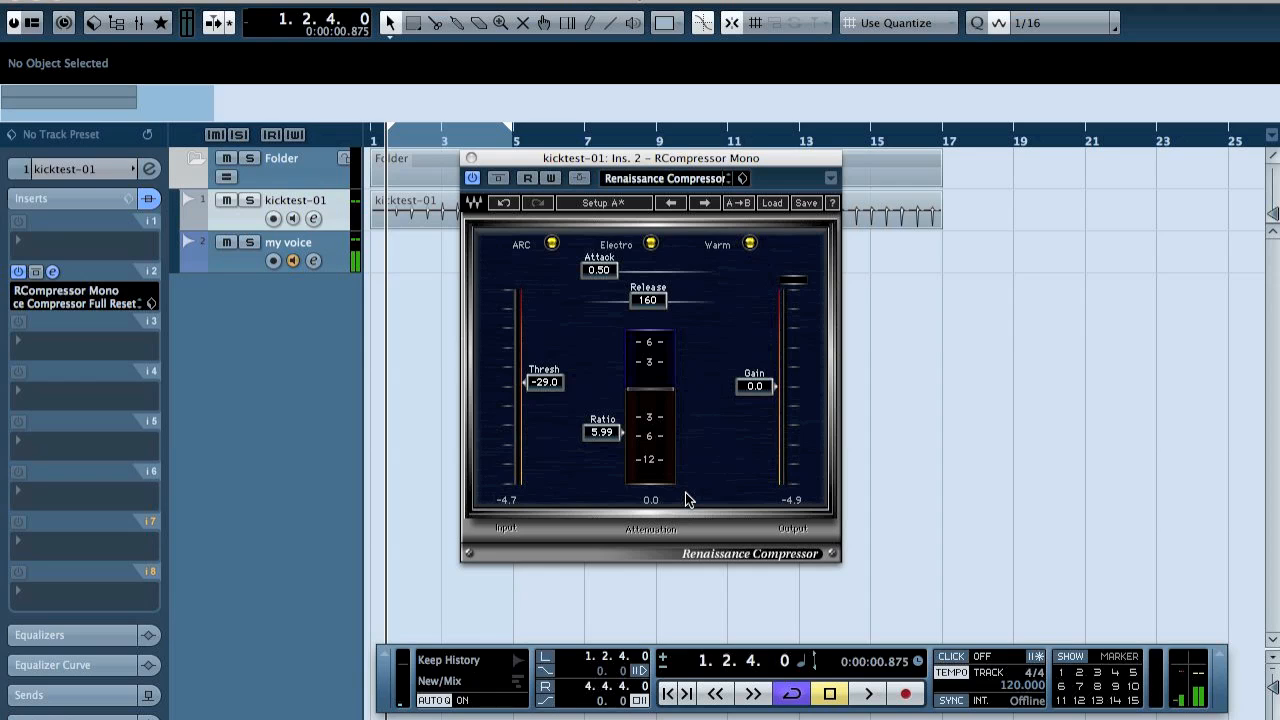
Set the kick compressor's threshold to -31.0 and attack to 12.0, and audition the kick with these settings.
{"action": "key", "text": "space"}
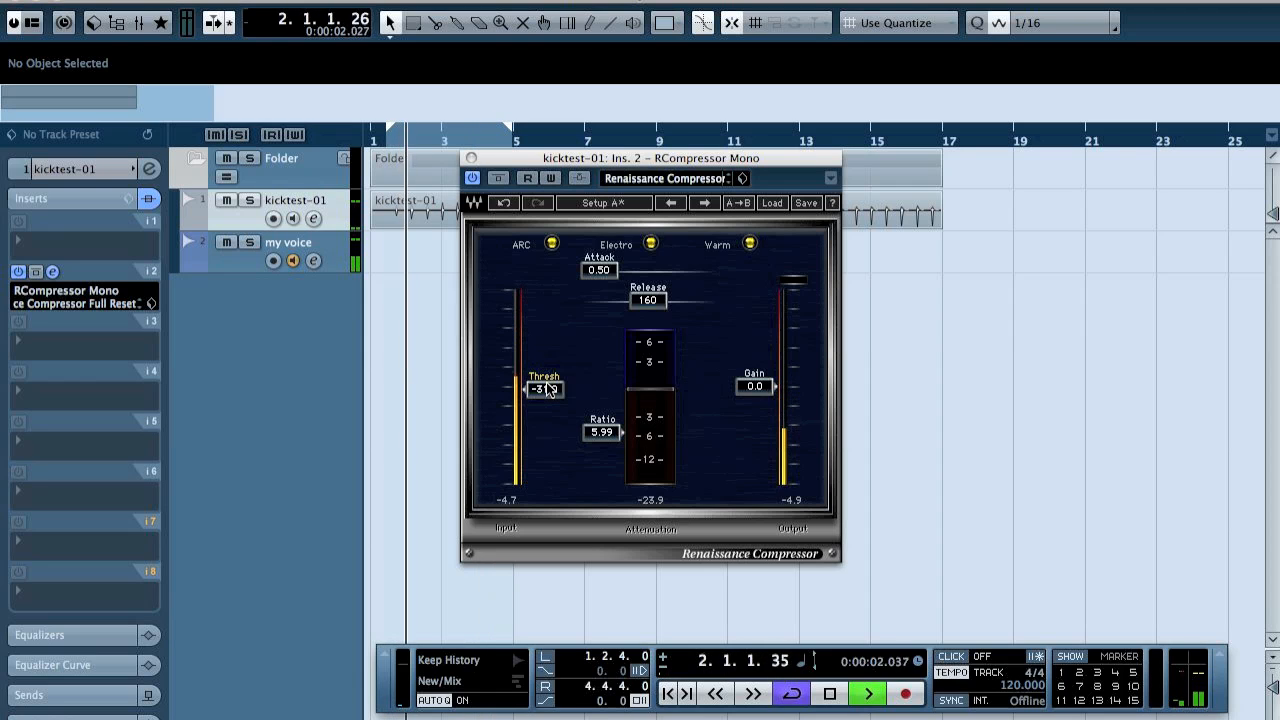
{"action": "left_click_drag", "start_coordinate": [598, 271], "coordinate": [644, 271]}
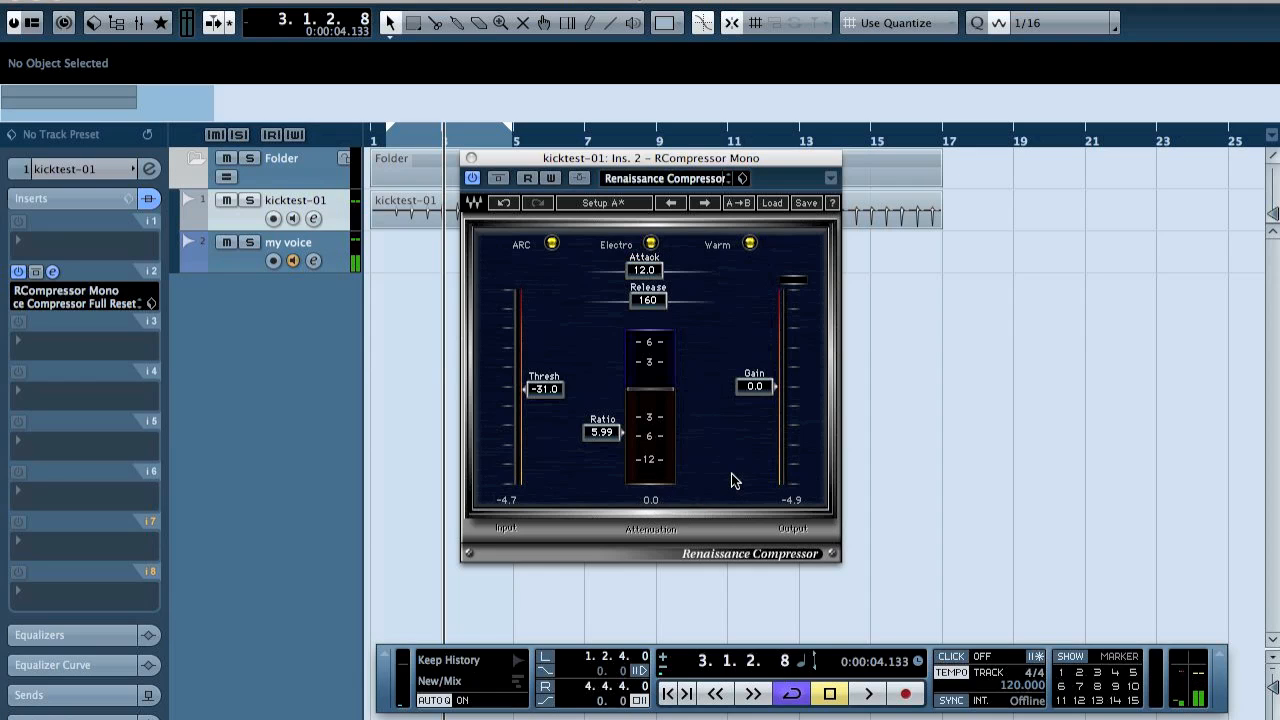
{"action": "key", "text": "space"}
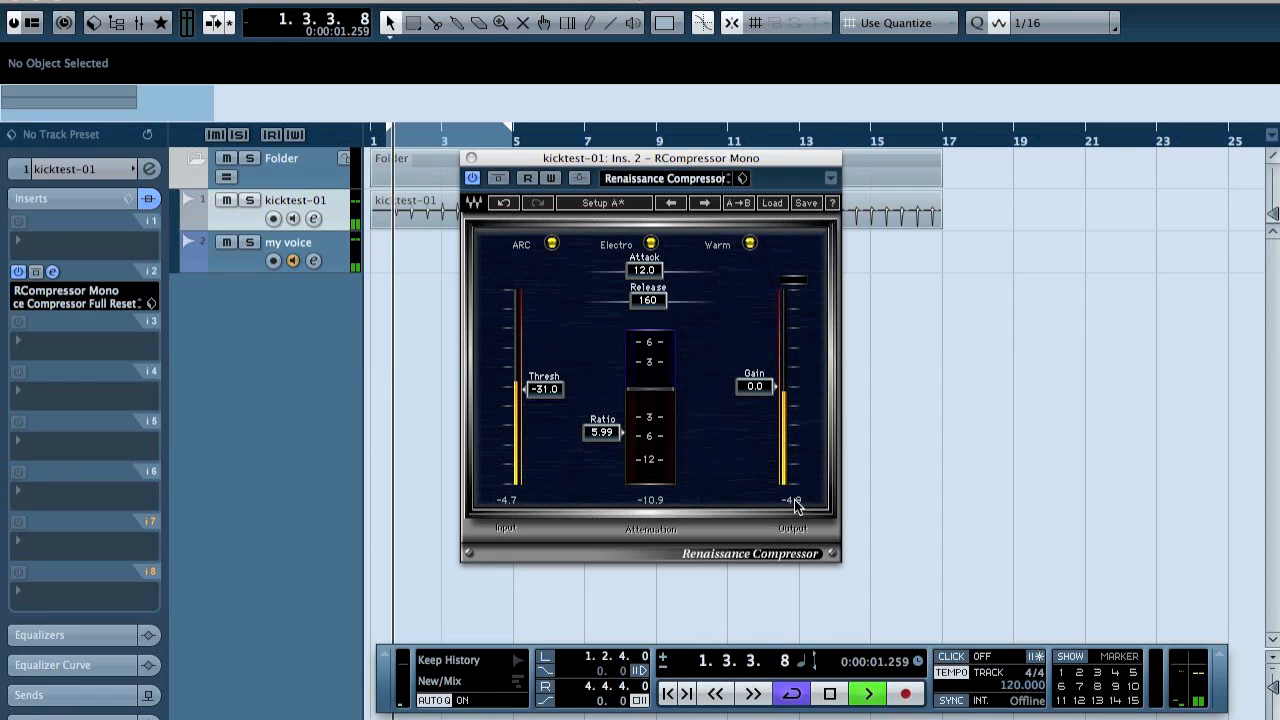
{"action": "key", "text": "space"}
Compare the kick with the compressor bypassed and with it active during playback.
{"action": "left_click", "coordinate": [499, 179]}
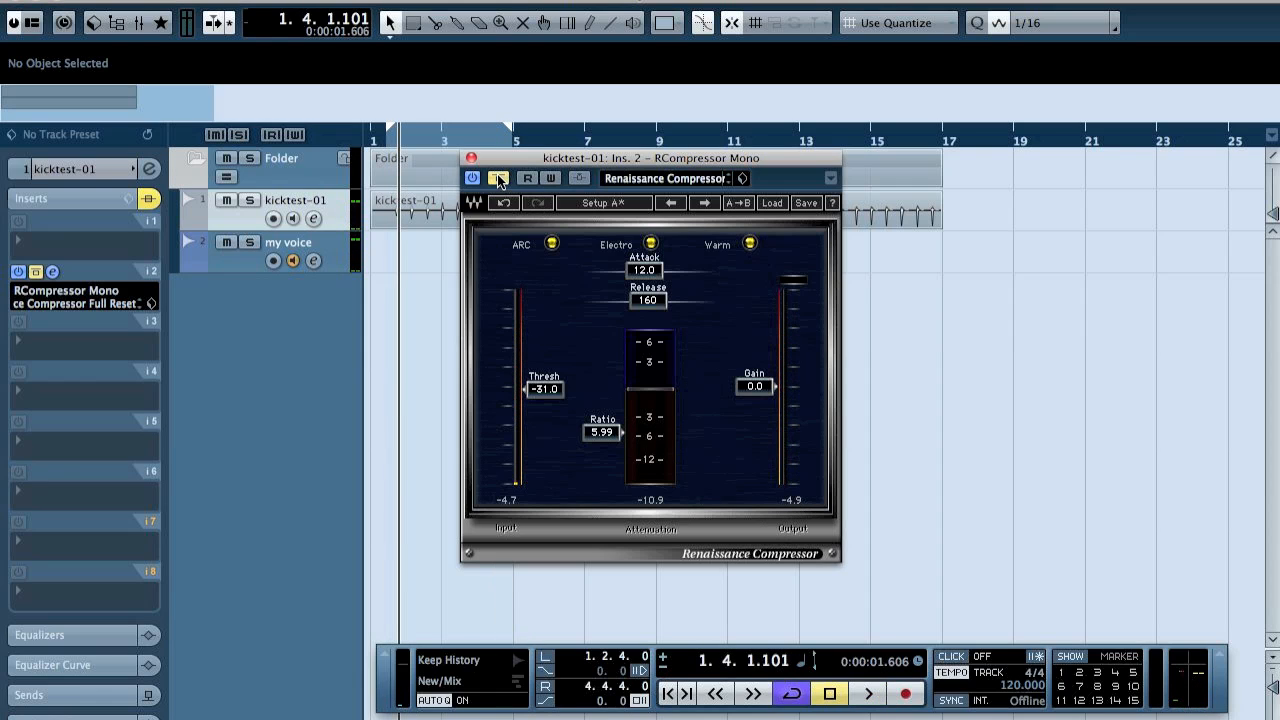
{"action": "key", "text": "space"}
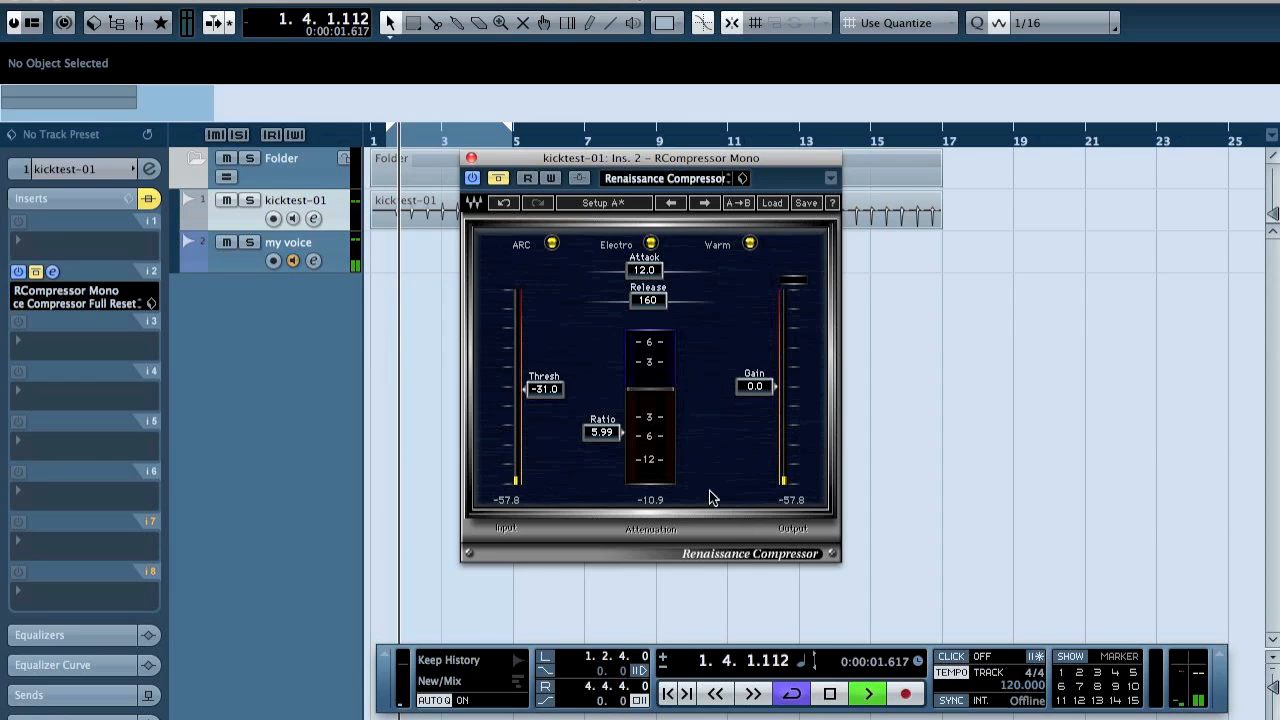
{"action": "left_click", "coordinate": [500, 179]}
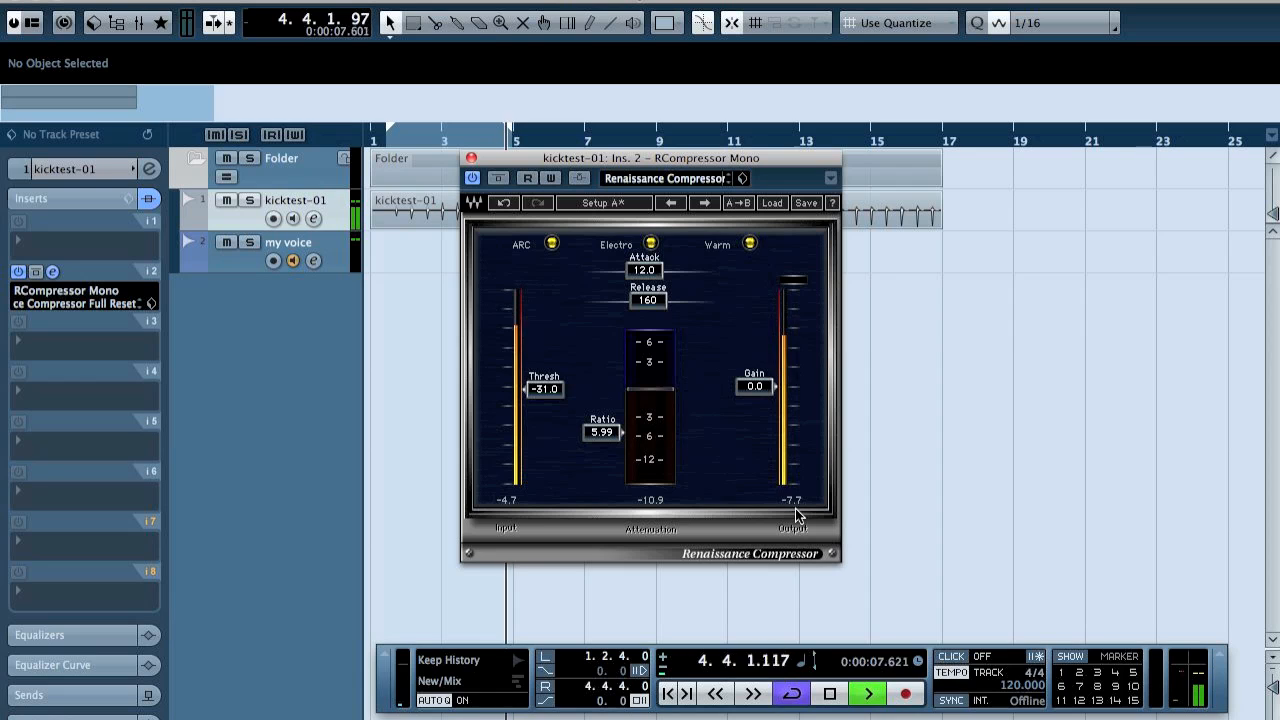
{"action": "key", "text": "space"}
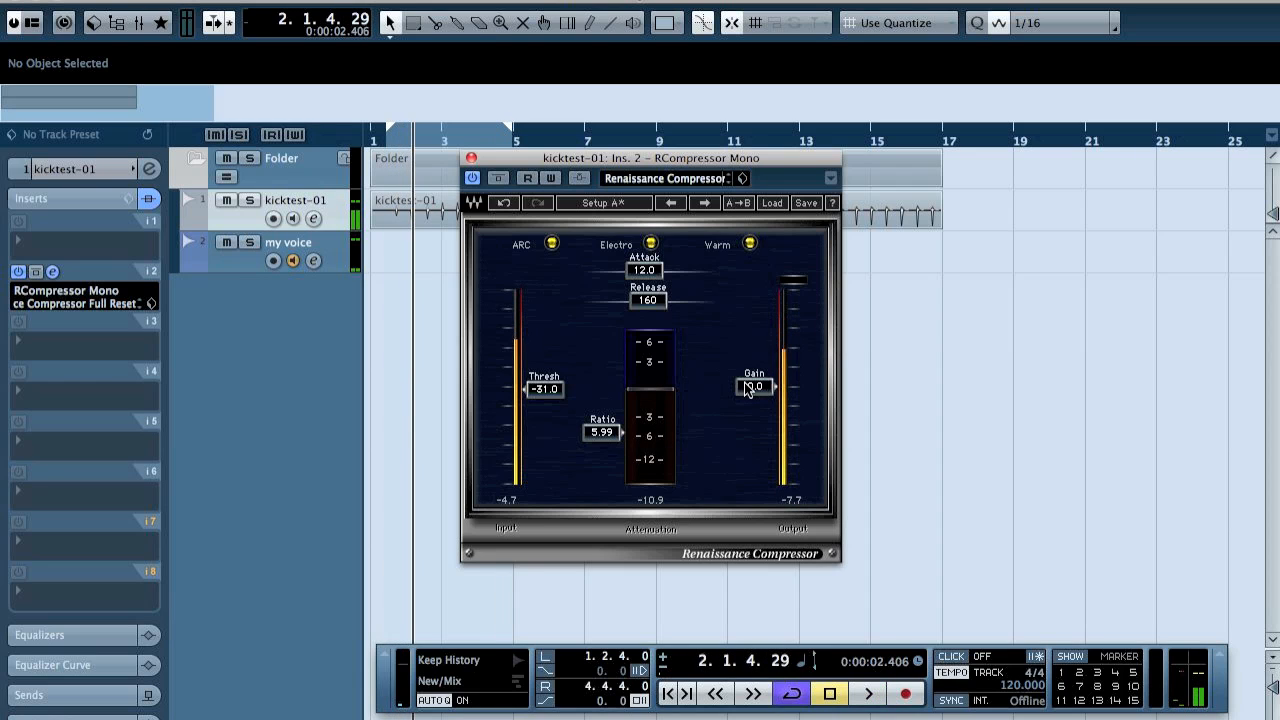
Set the kick compressor's output gain to 2.0.
{"action": "left_click", "coordinate": [758, 386]}
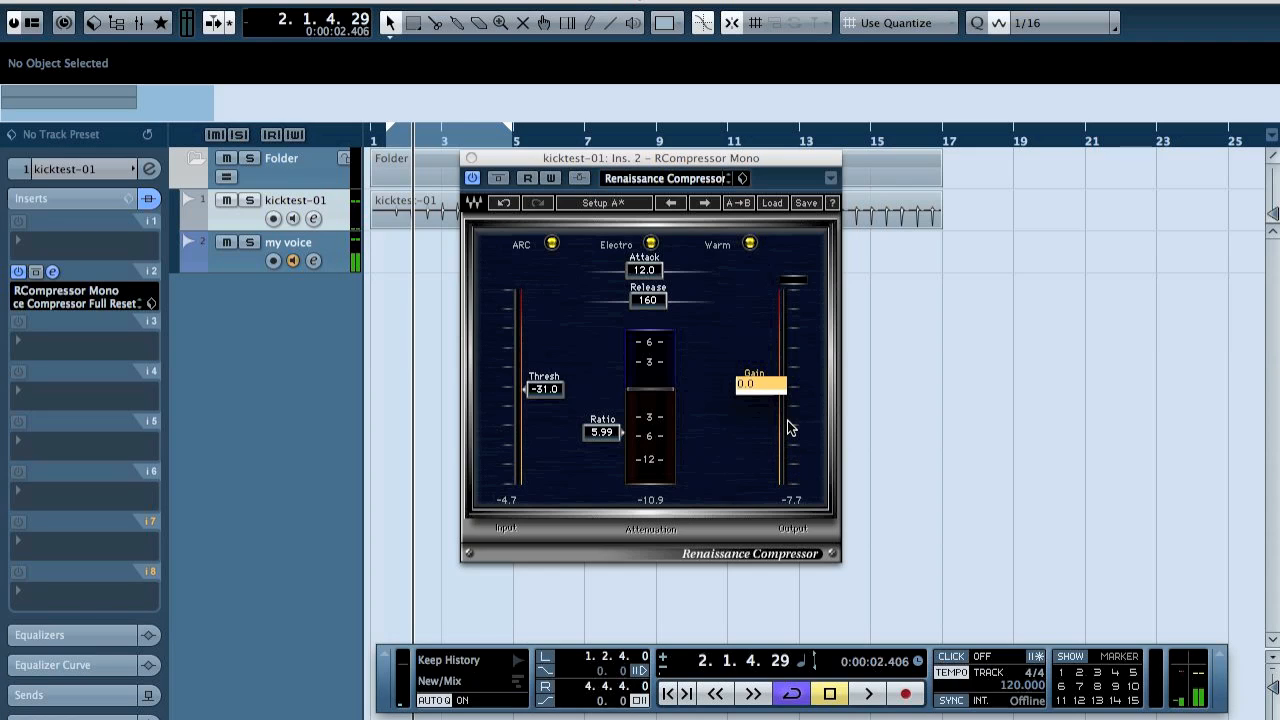
{"action": "type", "text": "2"}
{"action": "key", "text": "Return"}
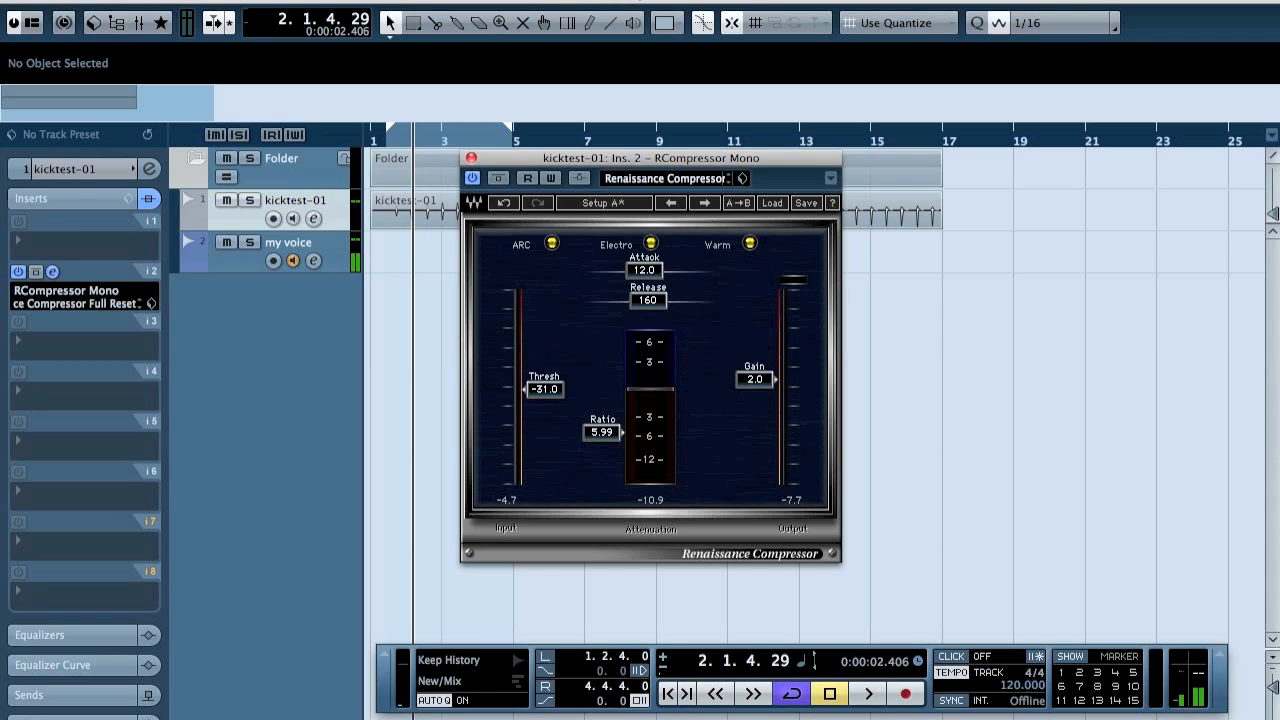
Audition the kick from the start of the loop while shortening the compressor's release to 8.81.
{"action": "key", "text": "KP_1"}
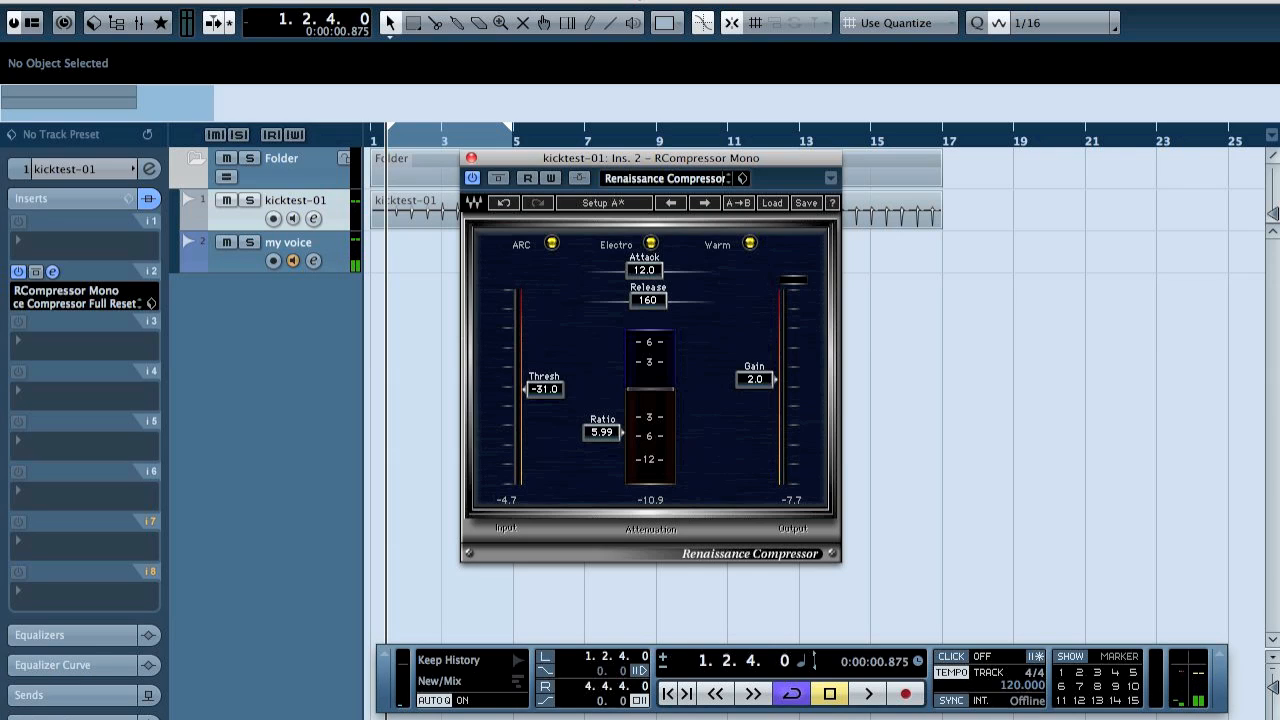
{"action": "key", "text": "space"}
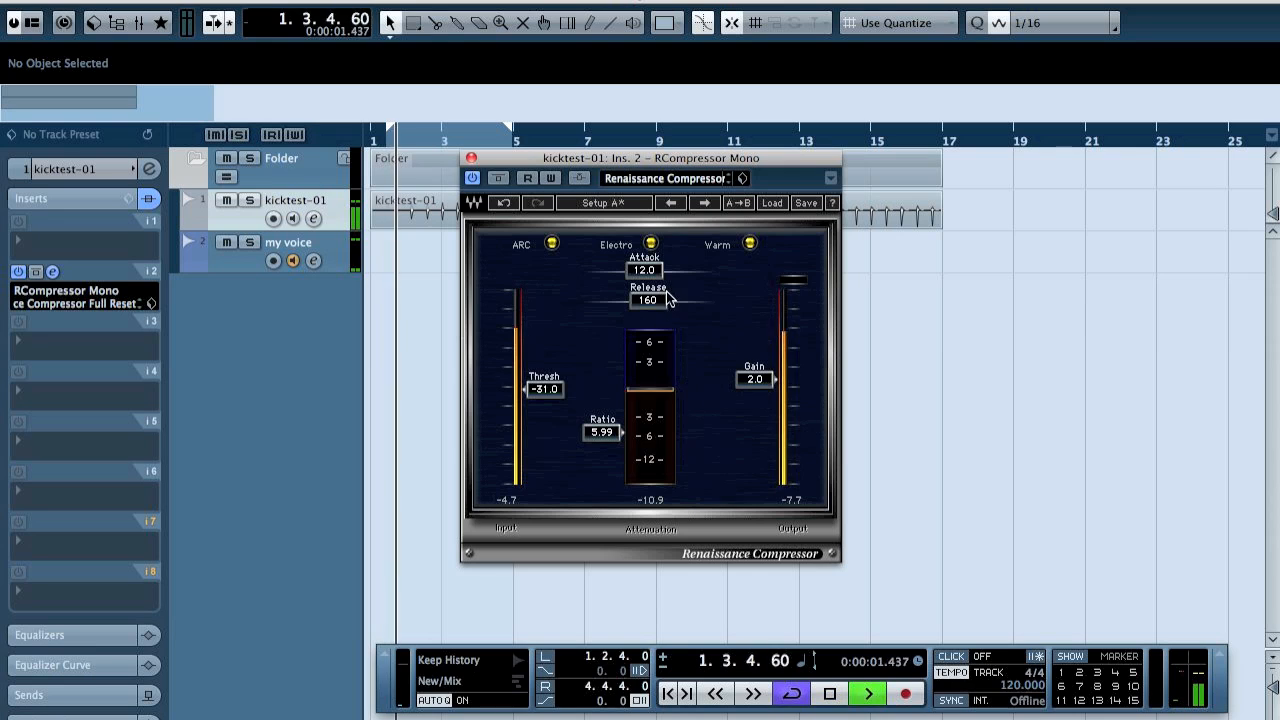
{"action": "left_click_drag", "start_coordinate": [660, 300], "coordinate": [608, 300]}
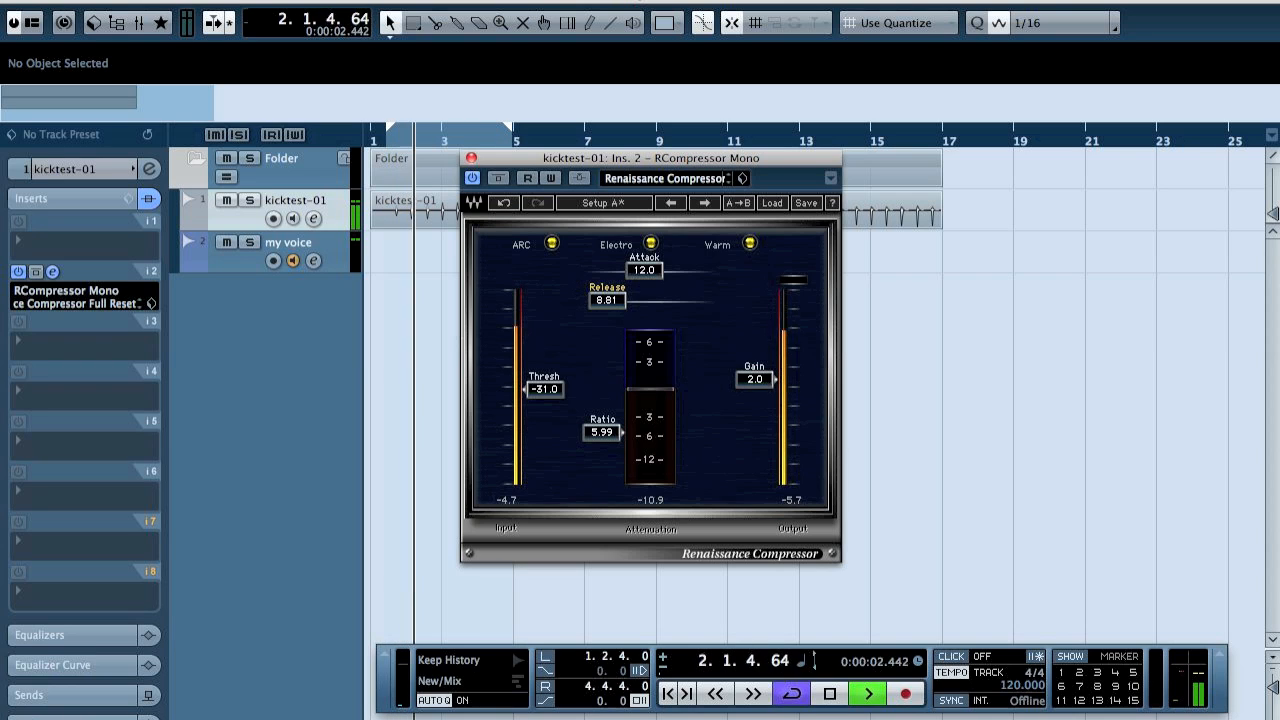
{"action": "key", "text": "space"}
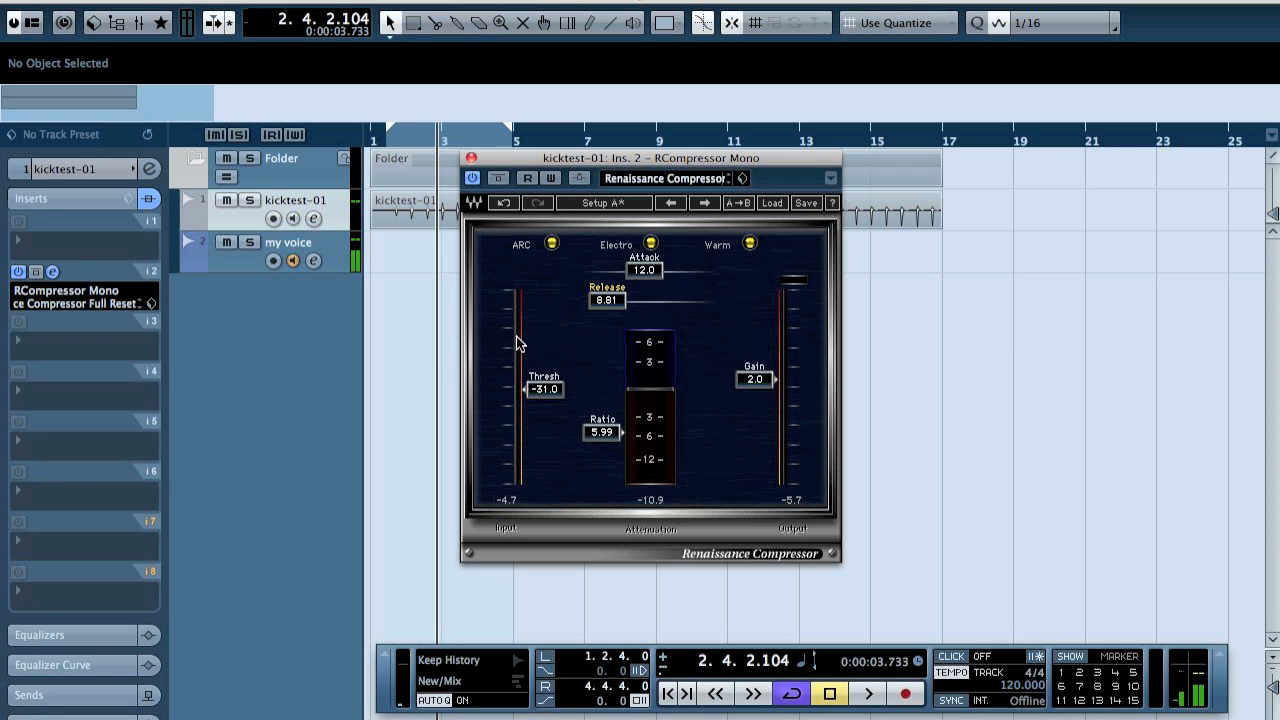
Close the compressor and enlarge the kick track and its waveform around the first kick hit.
{"action": "left_click_drag", "start_coordinate": [408, 131], "coordinate": [654, 284]}
{"action": "left_click", "coordinate": [471, 158]}
{"action": "key", "text": "Home"}
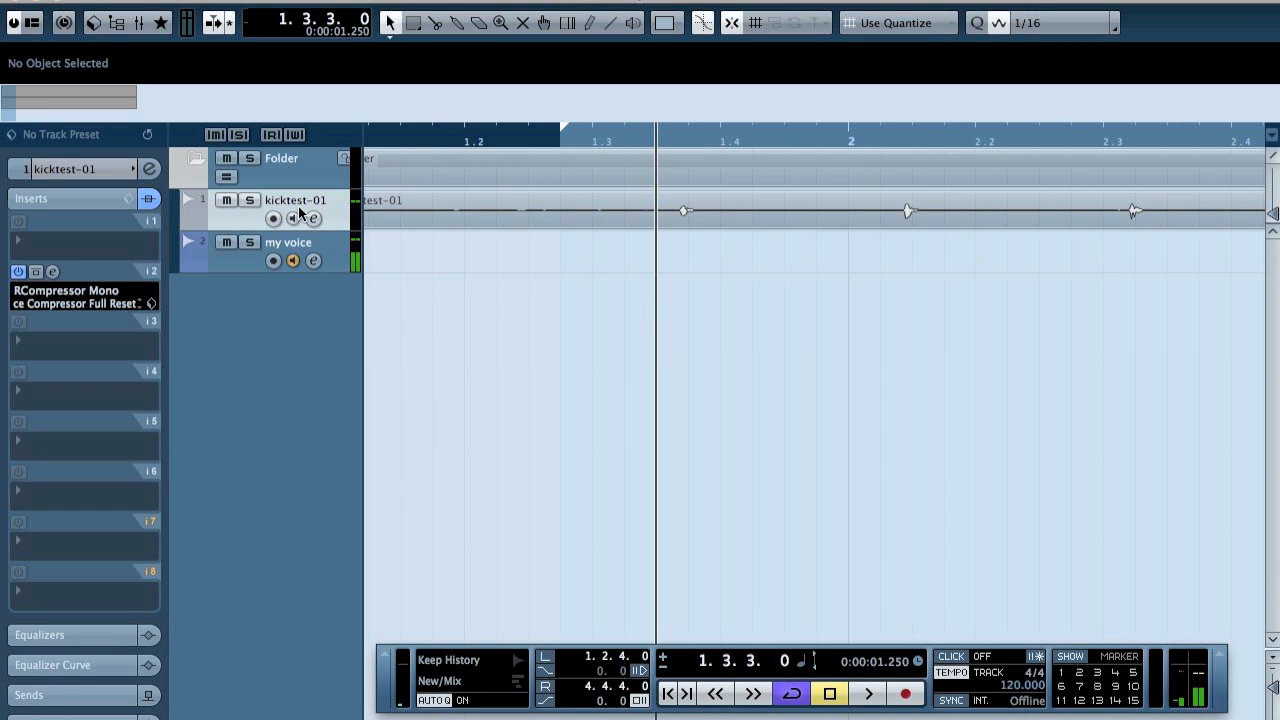
{"action": "left_click_drag", "start_coordinate": [328, 231], "coordinate": [330, 452]}
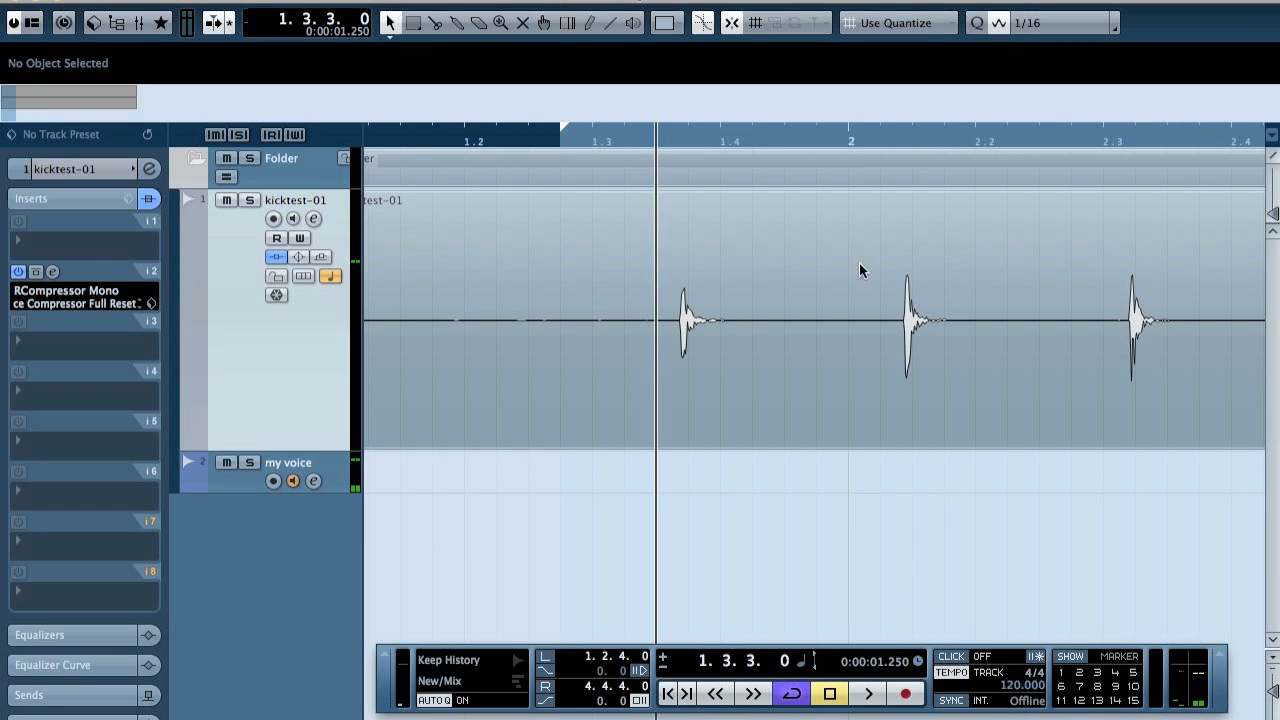
{"action": "left_click_drag", "start_coordinate": [1272, 215], "coordinate": [1272, 205]}
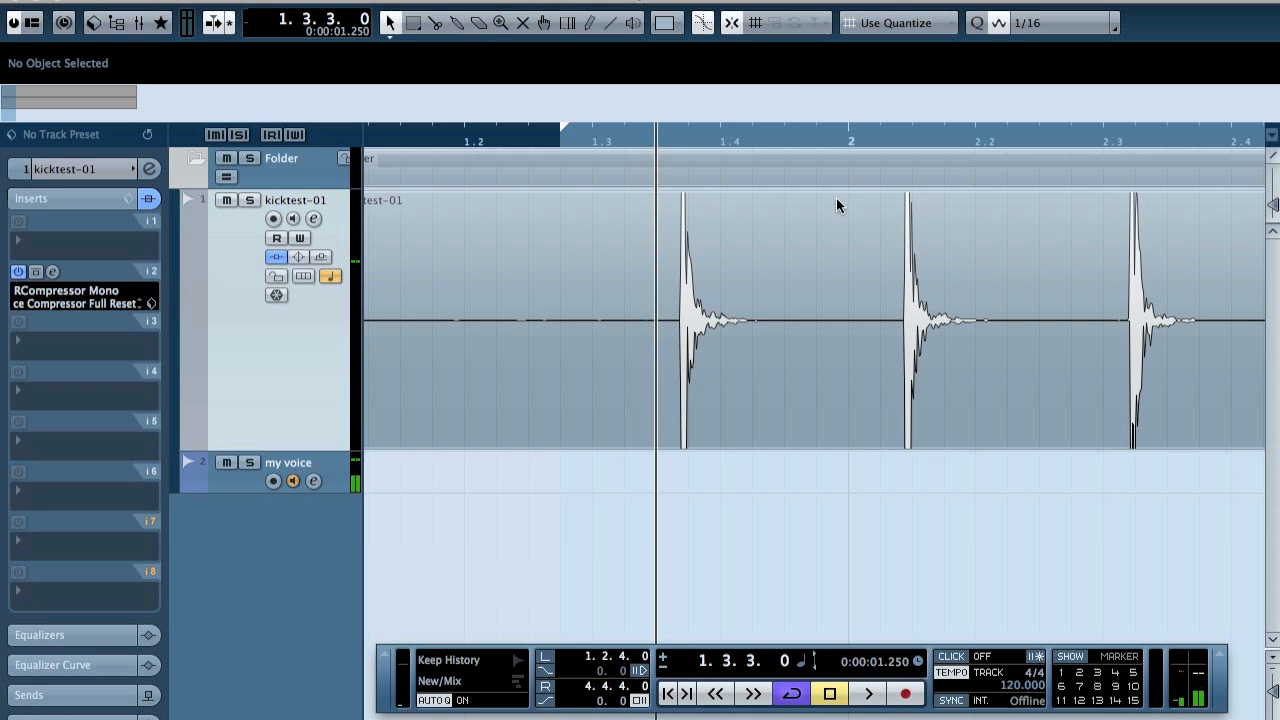
{"action": "left_click_drag", "start_coordinate": [682, 155], "coordinate": [674, 195]}
Activate the Range Selection tool and switch the project's time format to Seconds.
{"action": "left_click", "coordinate": [413, 23]}
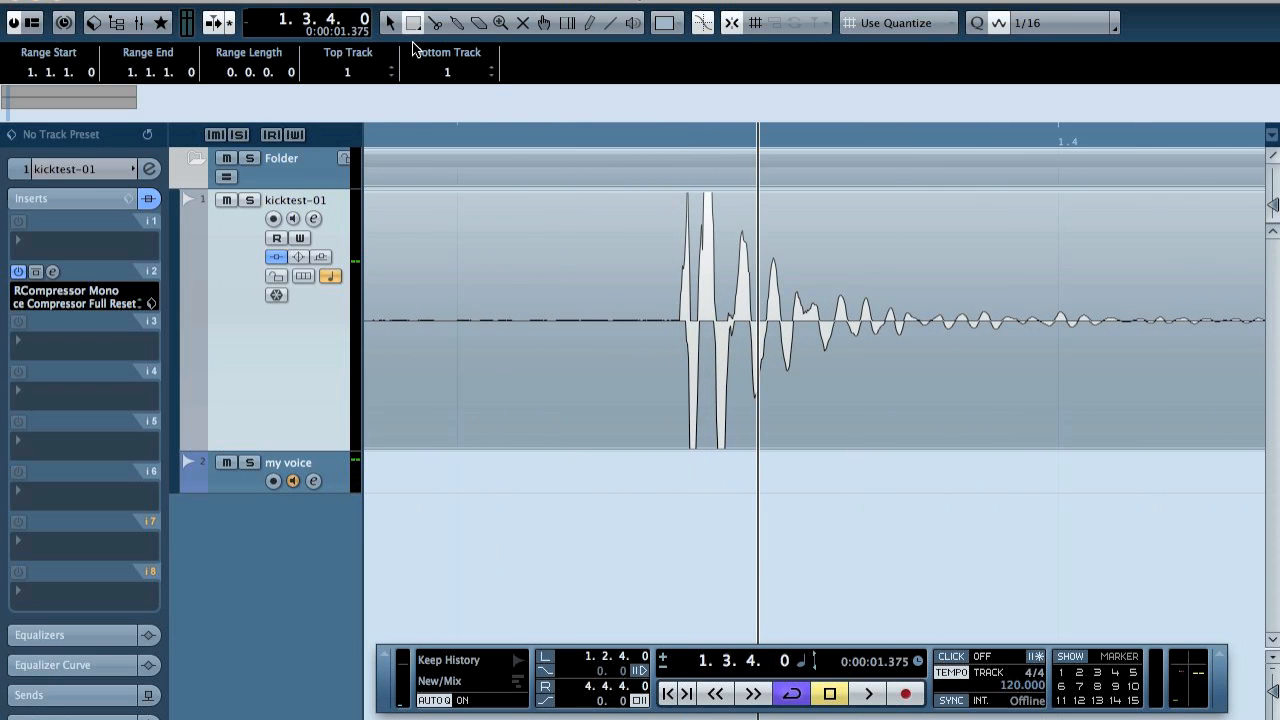
{"action": "left_click", "coordinate": [808, 665]}
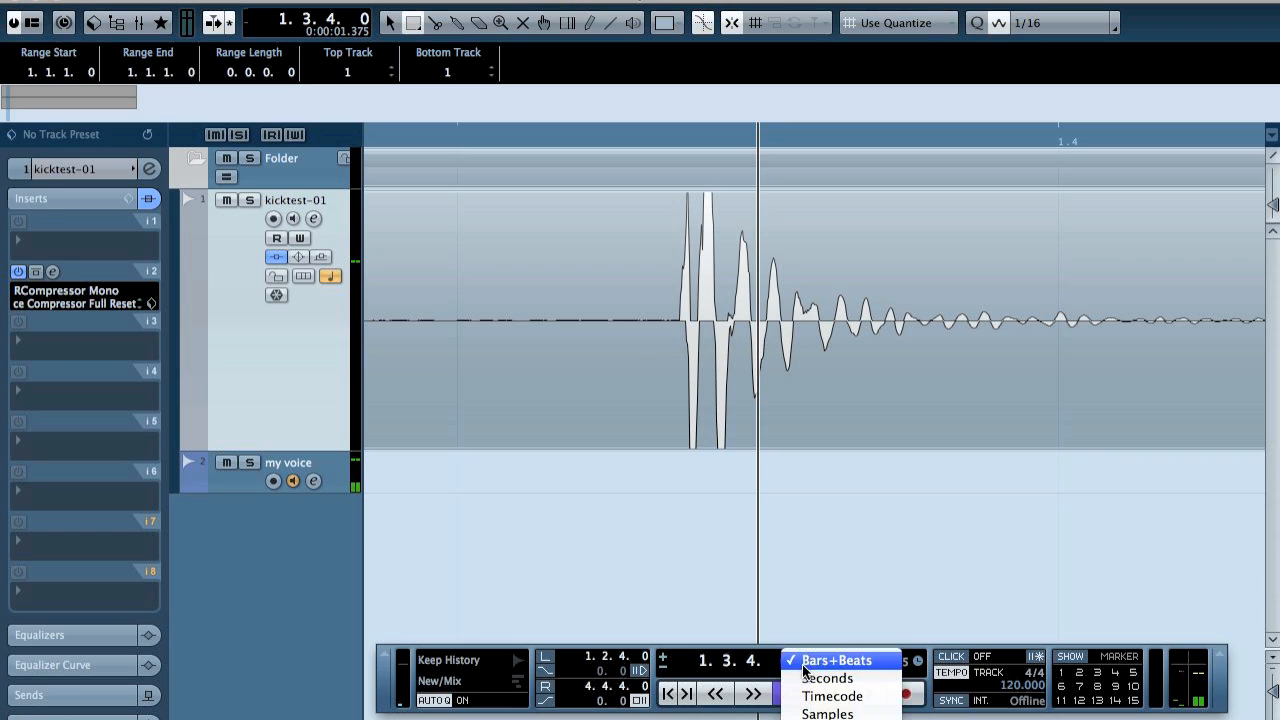
{"action": "left_click", "coordinate": [852, 679]}
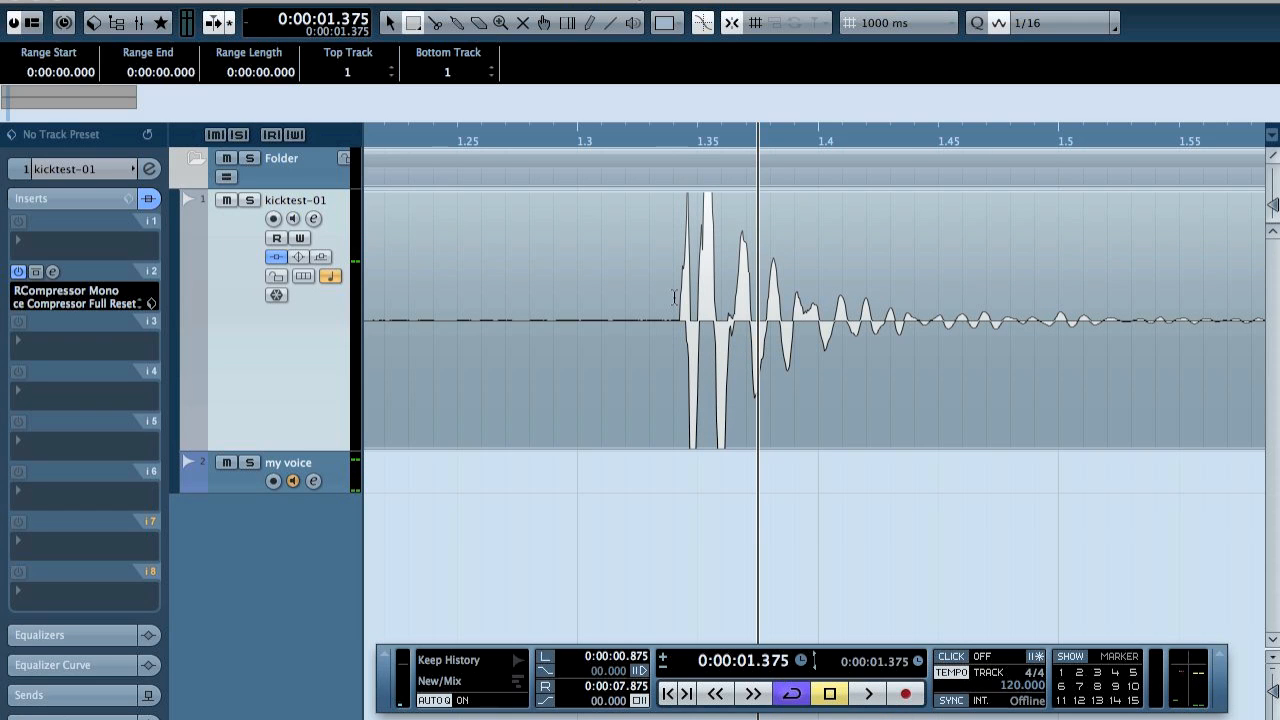
Turn snap off and select the kick's initial transient from 1.340 to 1.349 s, checking it against the compressor's settings.
{"action": "left_click", "coordinate": [690, 267]}
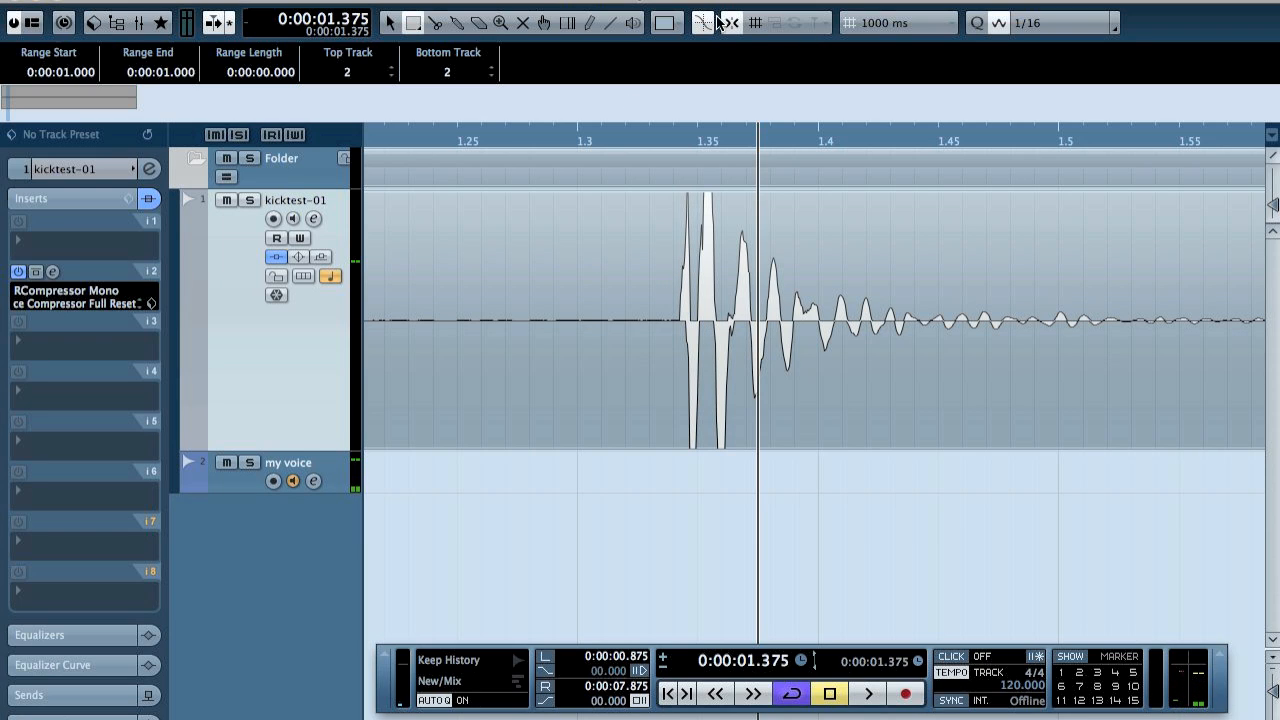
{"action": "left_click_drag", "start_coordinate": [675, 287], "coordinate": [697, 287]}
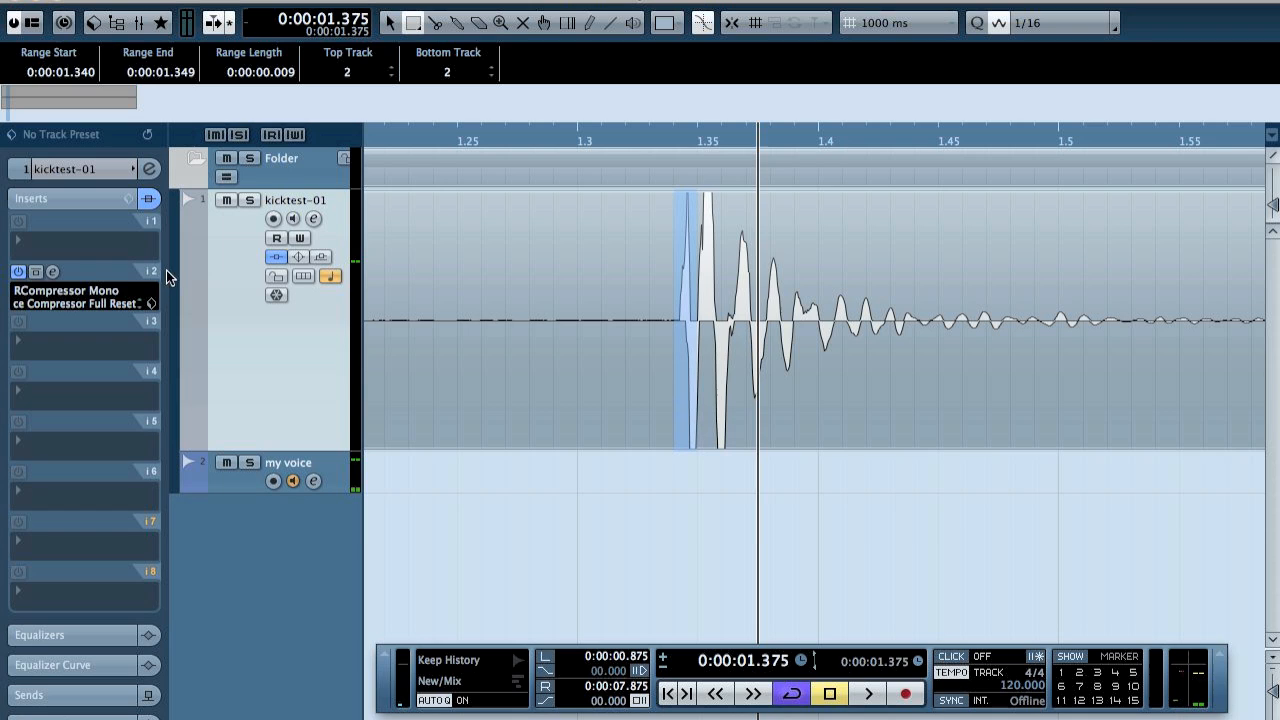
{"action": "left_click", "coordinate": [52, 272]}
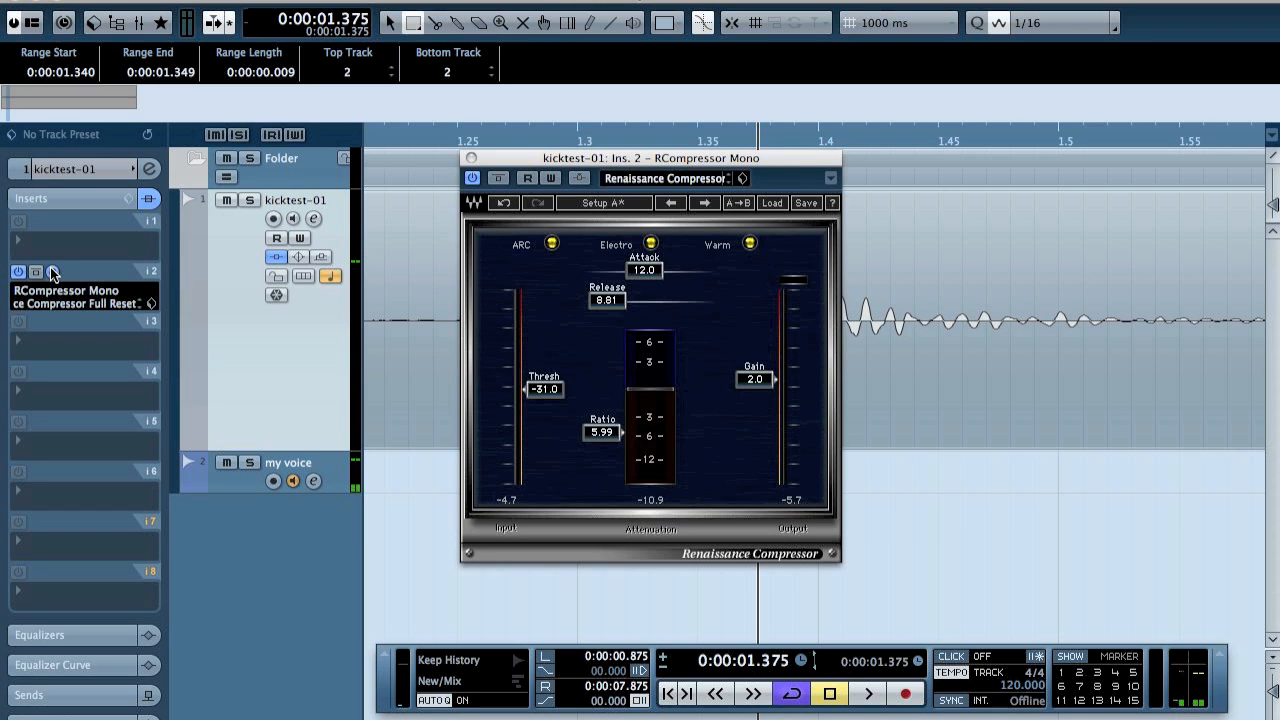
{"action": "left_click", "coordinate": [52, 272]}
{"action": "left_click", "coordinate": [698, 322]}
{"action": "mouse_move", "coordinate": [676, 313]}
{"action": "left_mouse_down"}
{"action": "mouse_move", "coordinate": [757, 310]}
{"action": "mouse_move", "coordinate": [634, 308]}
{"action": "mouse_move", "coordinate": [692, 310]}
{"action": "left_mouse_up"}
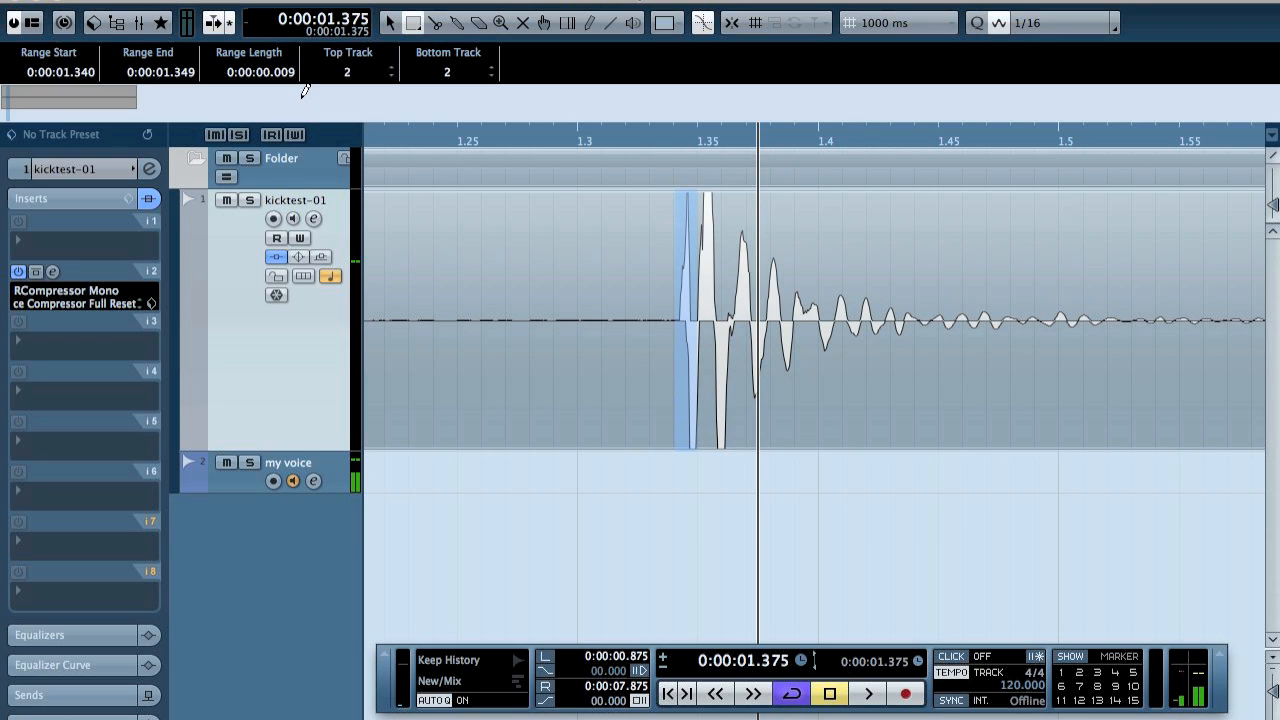
Measure the kick's loudest peaks with a range from 1.344 to 1.362 s.
{"action": "left_click", "coordinate": [663, 315]}
{"action": "left_click", "coordinate": [682, 306]}
{"action": "left_click_drag", "start_coordinate": [688, 291], "coordinate": [724, 298]}
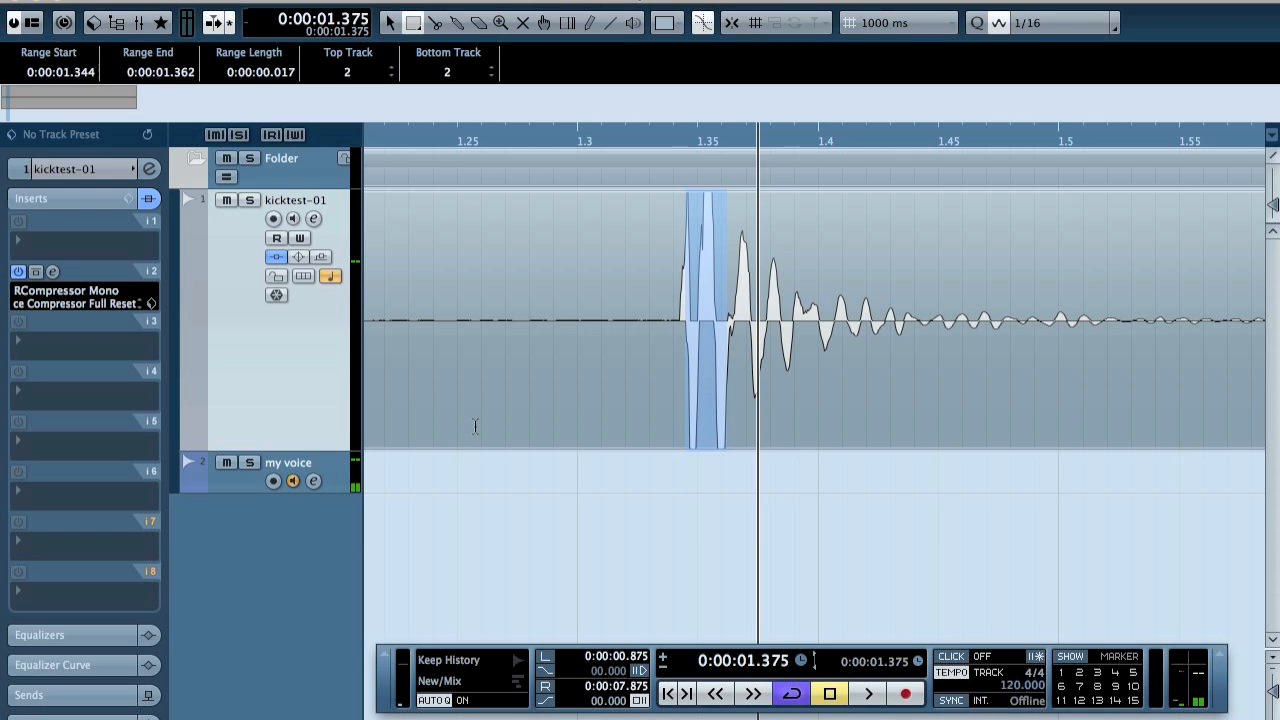
Make the kick track taller, reduce its waveform magnification and select the kick's decay from 1.362 to 1.435 s.
{"action": "left_click_drag", "start_coordinate": [320, 452], "coordinate": [337, 608]}
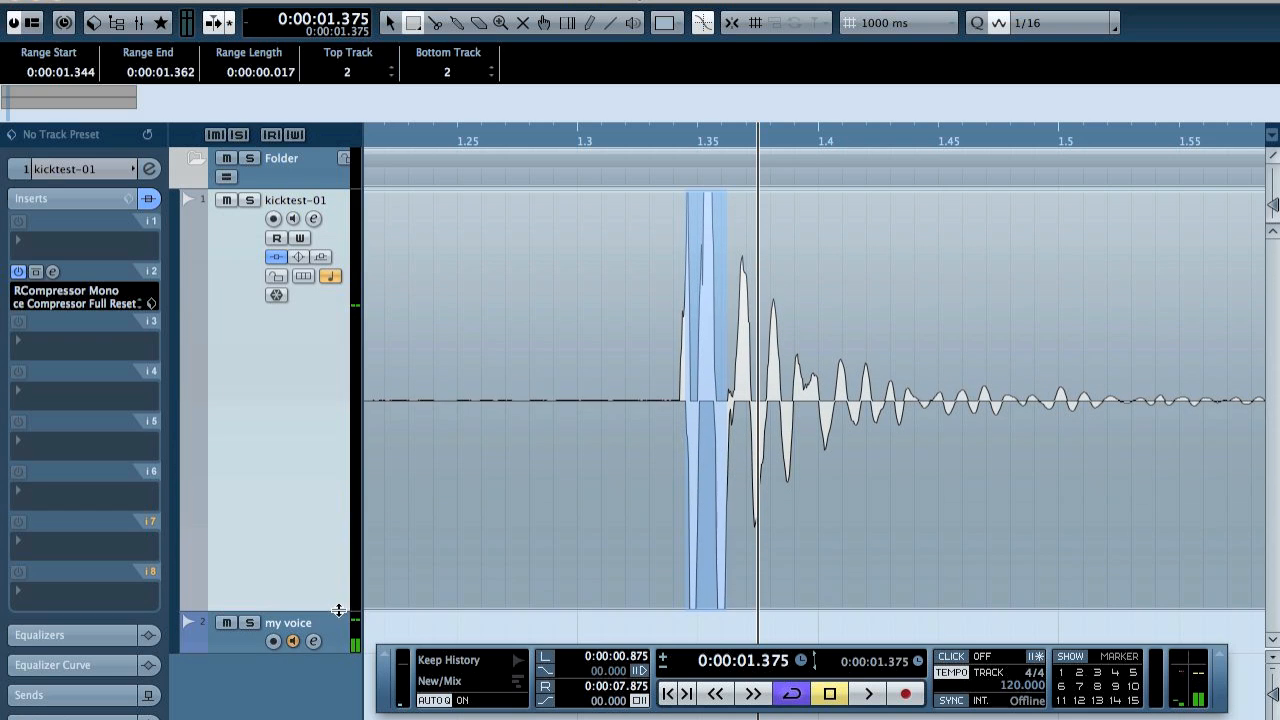
{"action": "left_click_drag", "start_coordinate": [1273, 205], "coordinate": [1273, 210]}
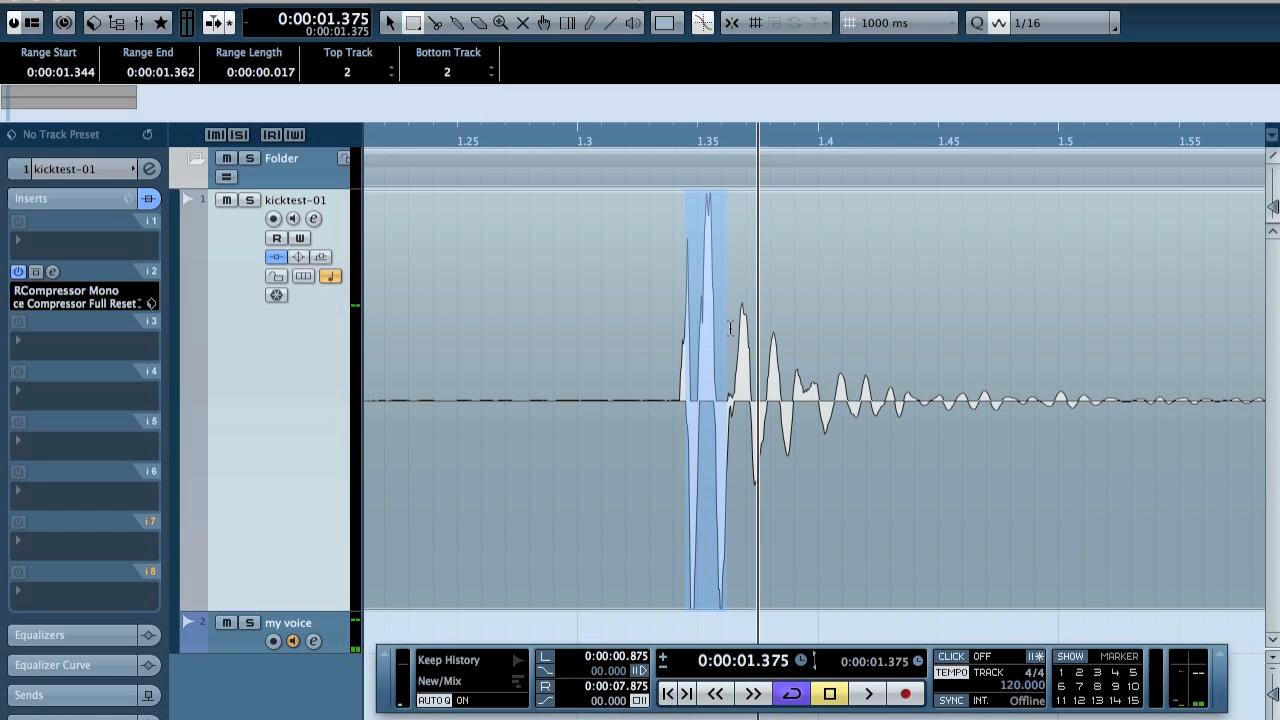
{"action": "left_click_drag", "start_coordinate": [729, 326], "coordinate": [969, 348]}
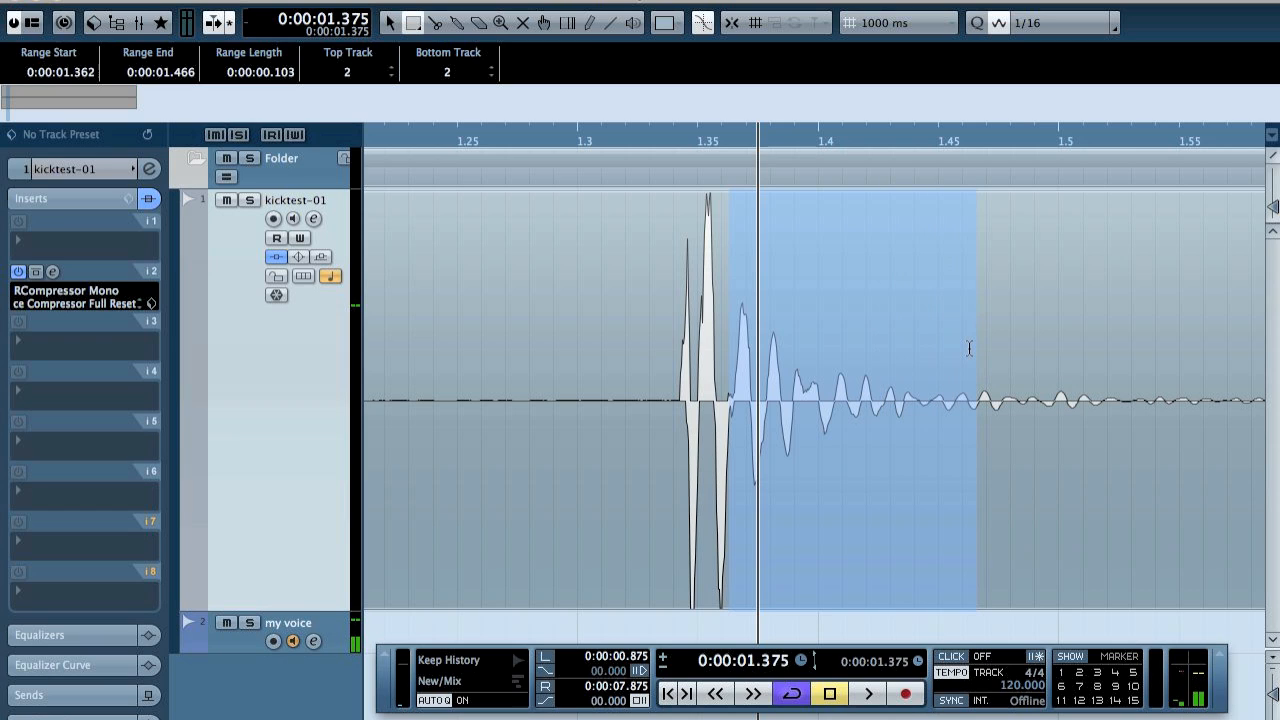
{"action": "left_click_drag", "start_coordinate": [969, 348], "coordinate": [905, 351]}
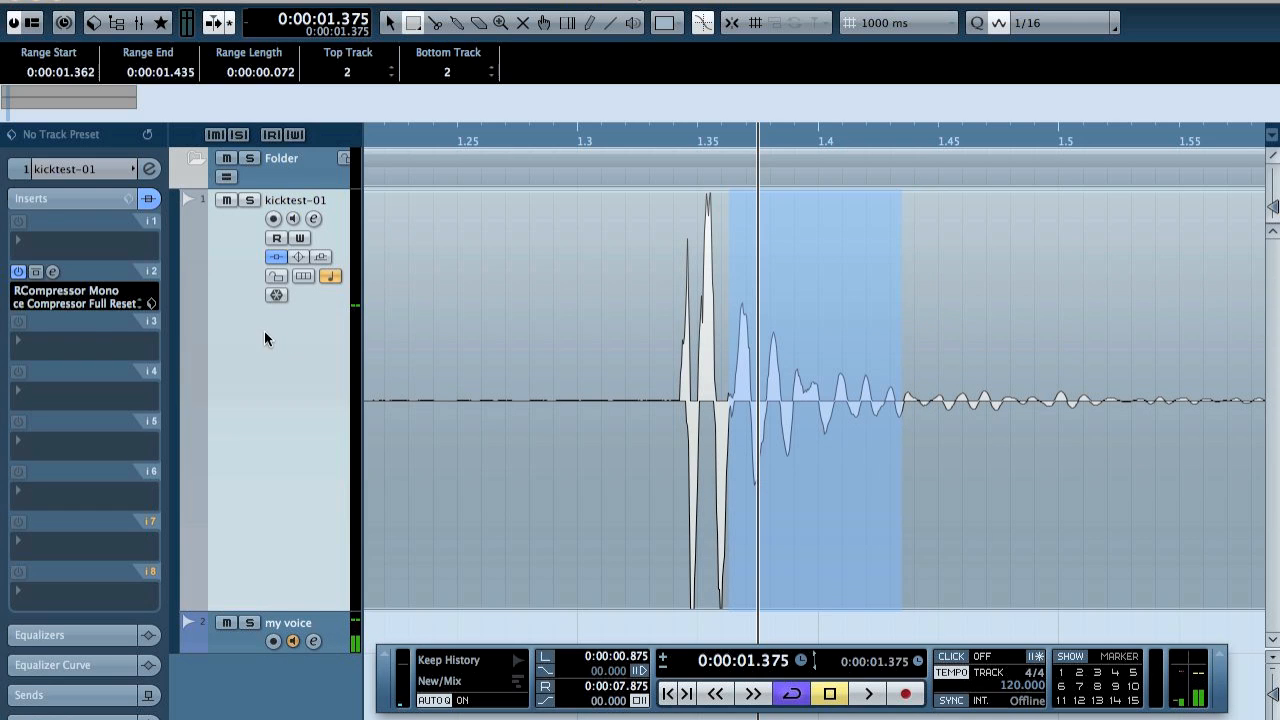
Reopen the kick's compressor and set its release to 70.
{"action": "left_click", "coordinate": [53, 272]}
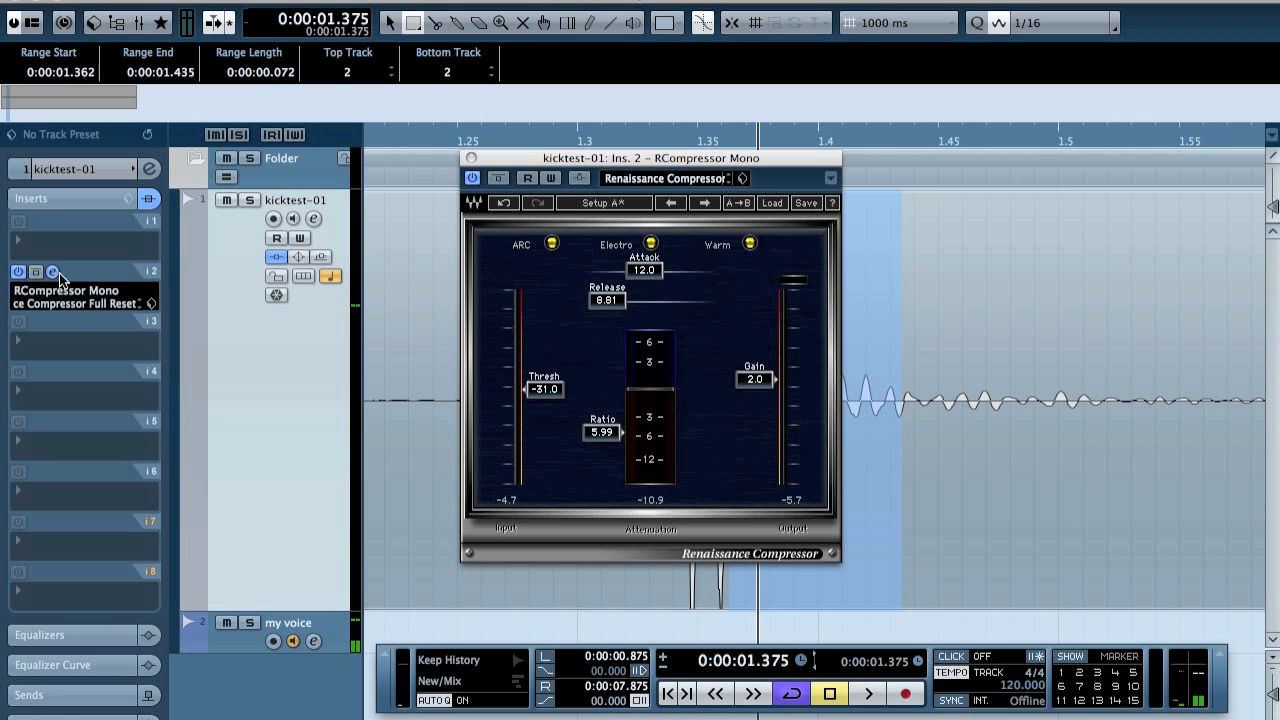
{"action": "left_click", "coordinate": [605, 300]}
{"action": "type", "text": "70"}
{"action": "key", "text": "Return"}
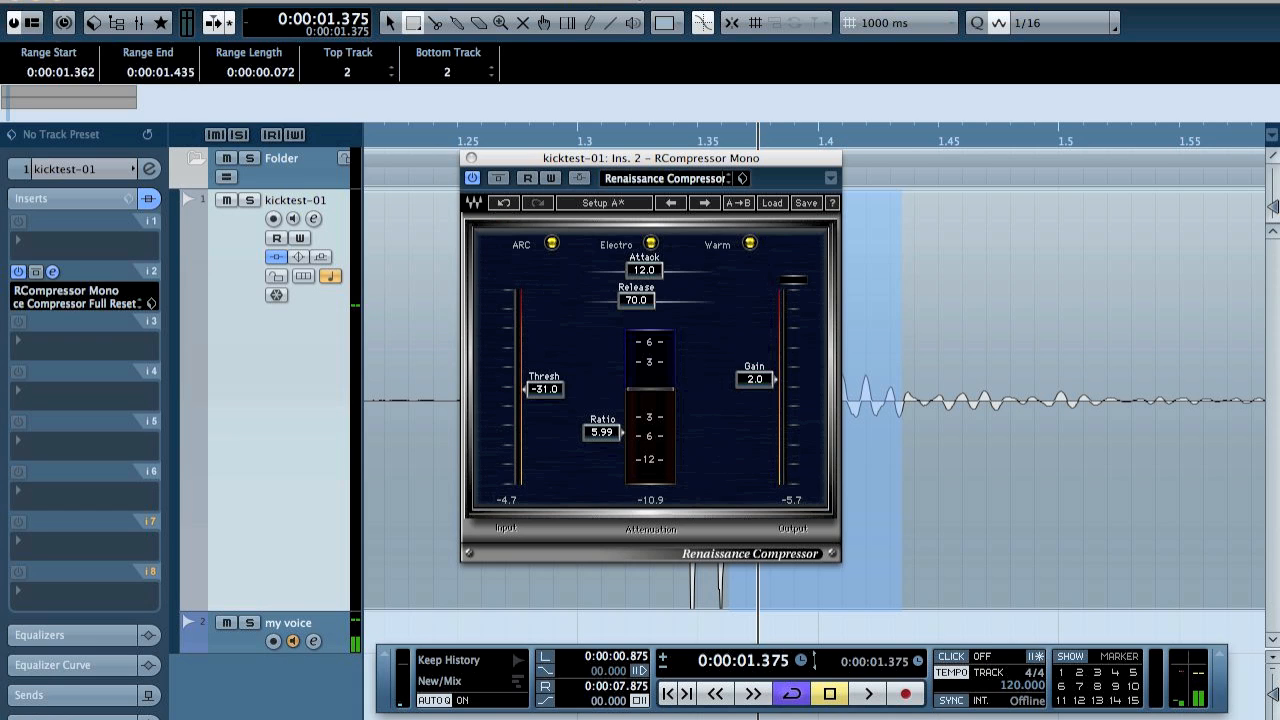
Audition the kick with the new release time, stop playback and close the compressor.
{"action": "key", "text": "space"}
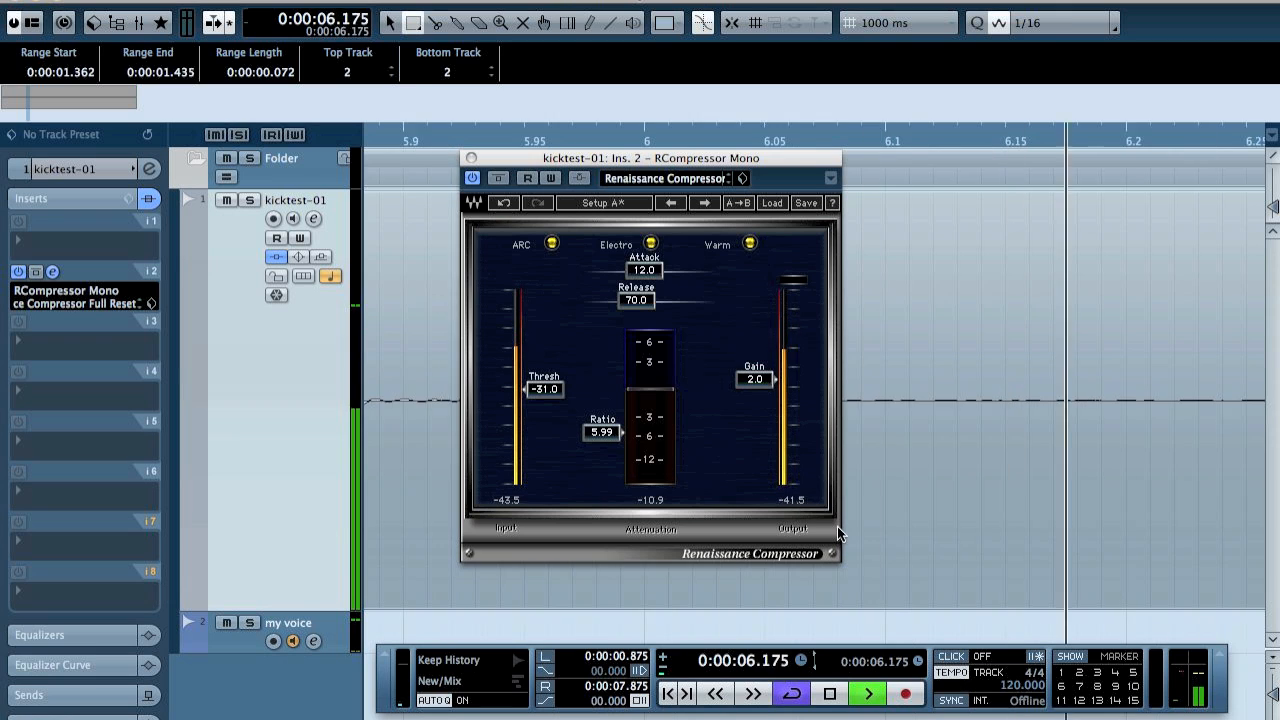
{"action": "key", "text": "space"}
{"action": "left_click", "coordinate": [471, 158]}
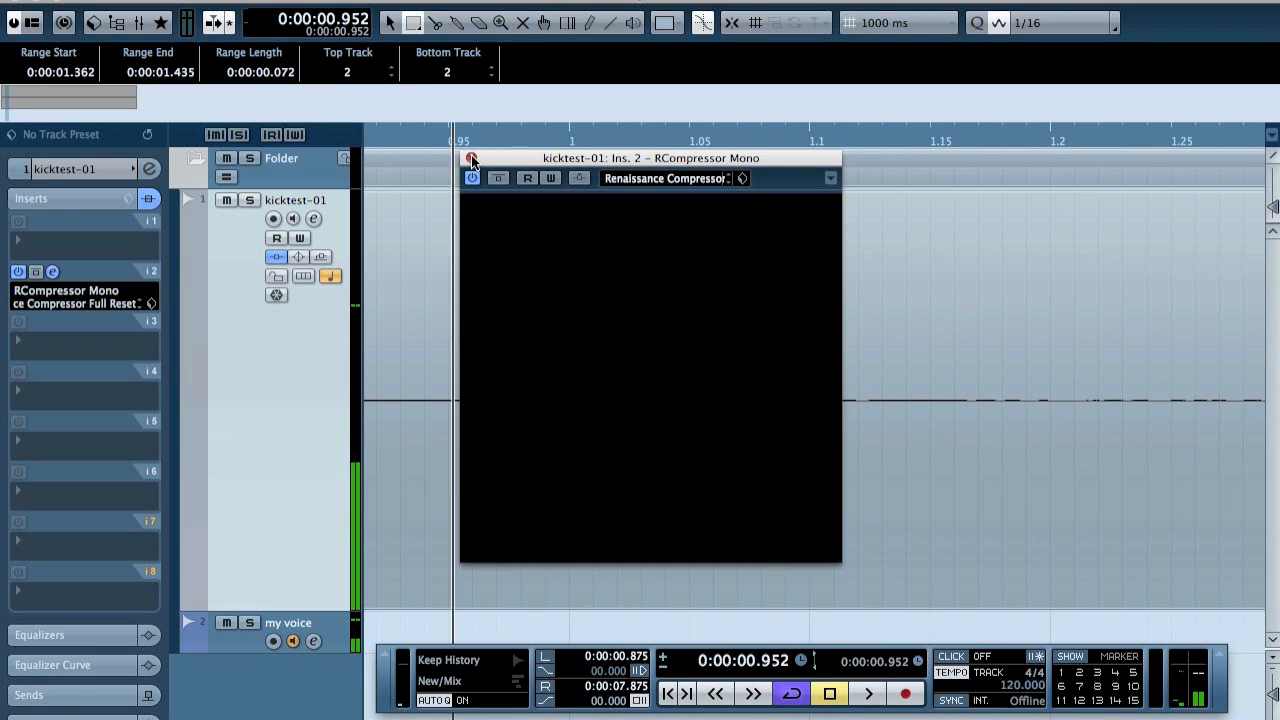